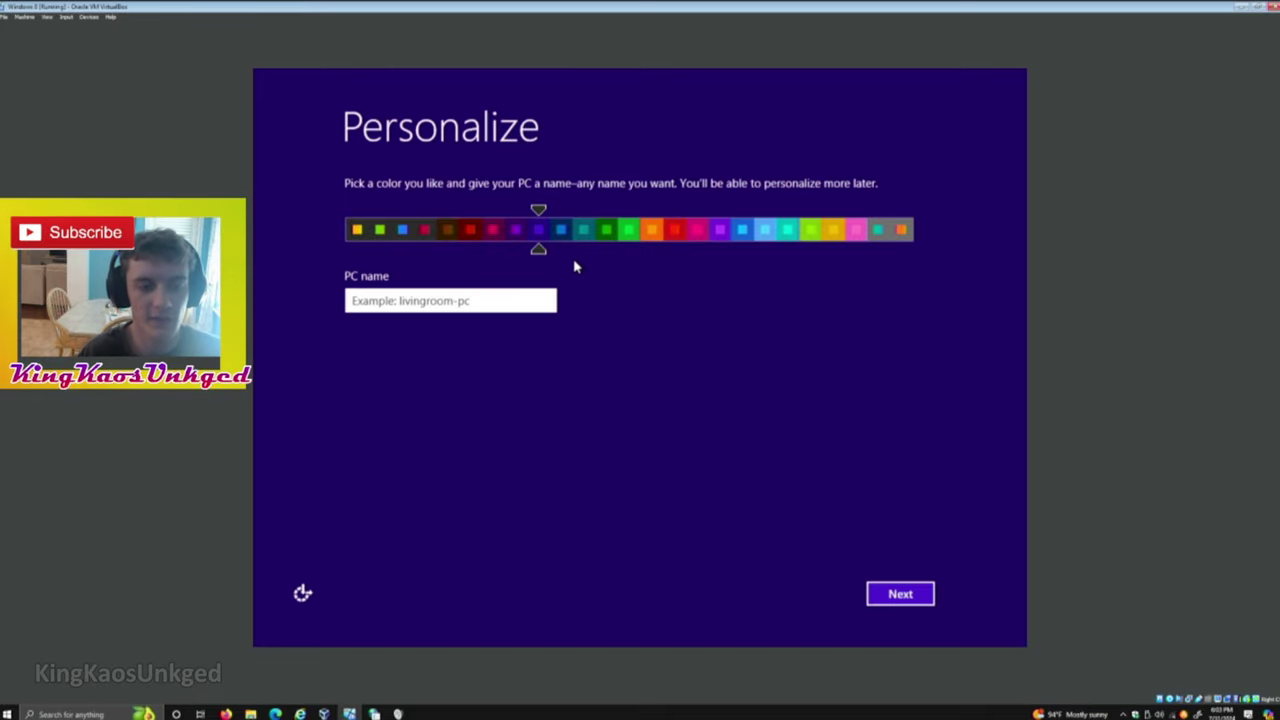
# Name the PC 'KAOSPC' and continue to the Sign in to your PC page.
pyautogui.write('KAOSPC')
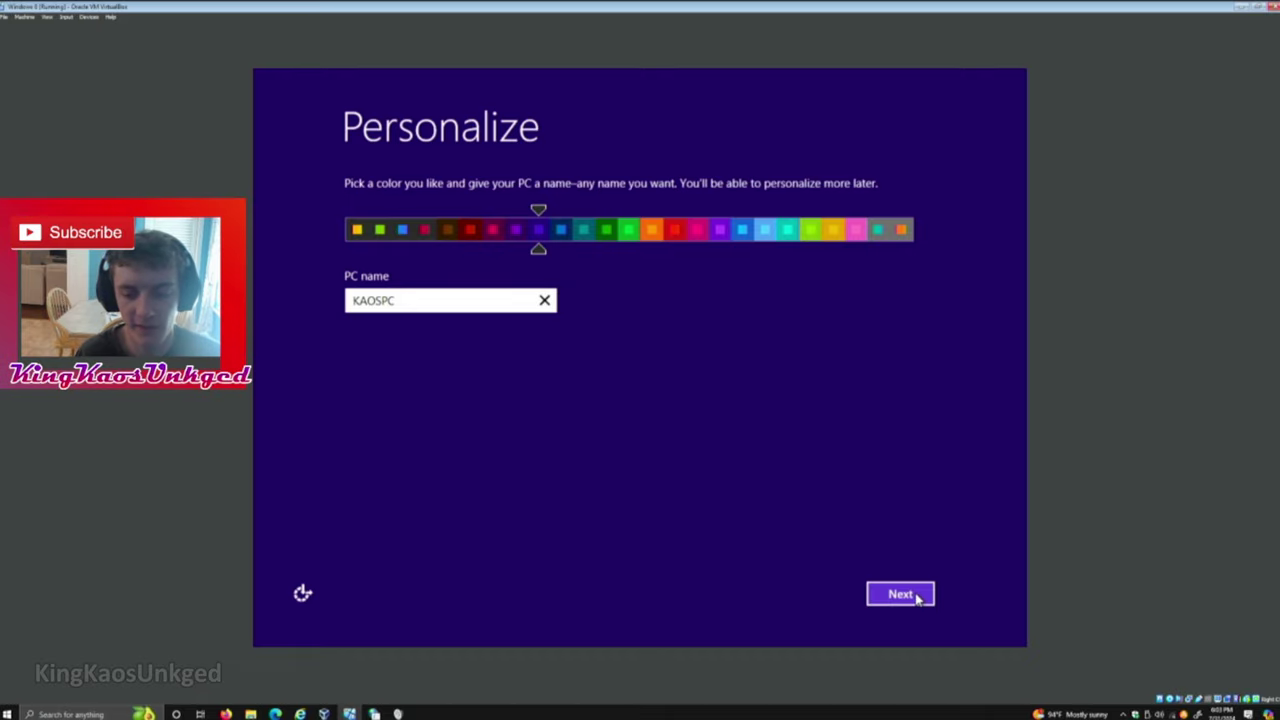
pyautogui.click(900, 595)
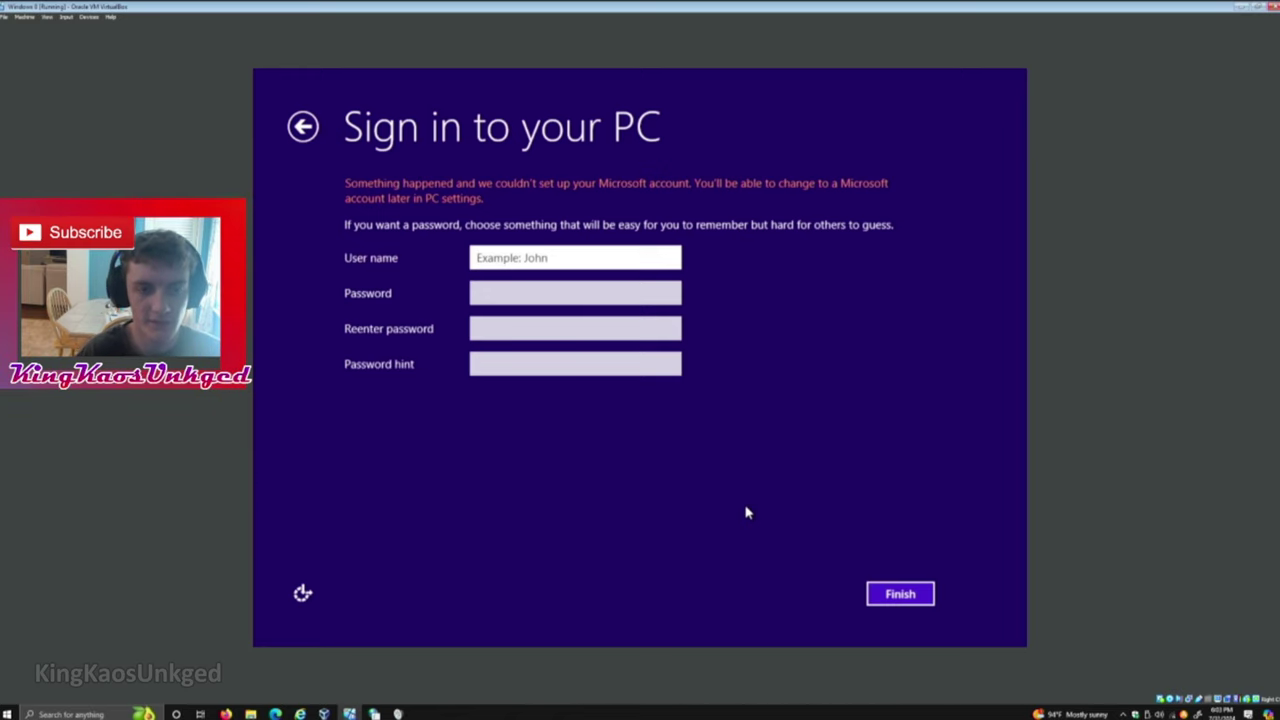
# Enter the local account user name, fixing typos along the way.
pyautogui.write('Kinbg')
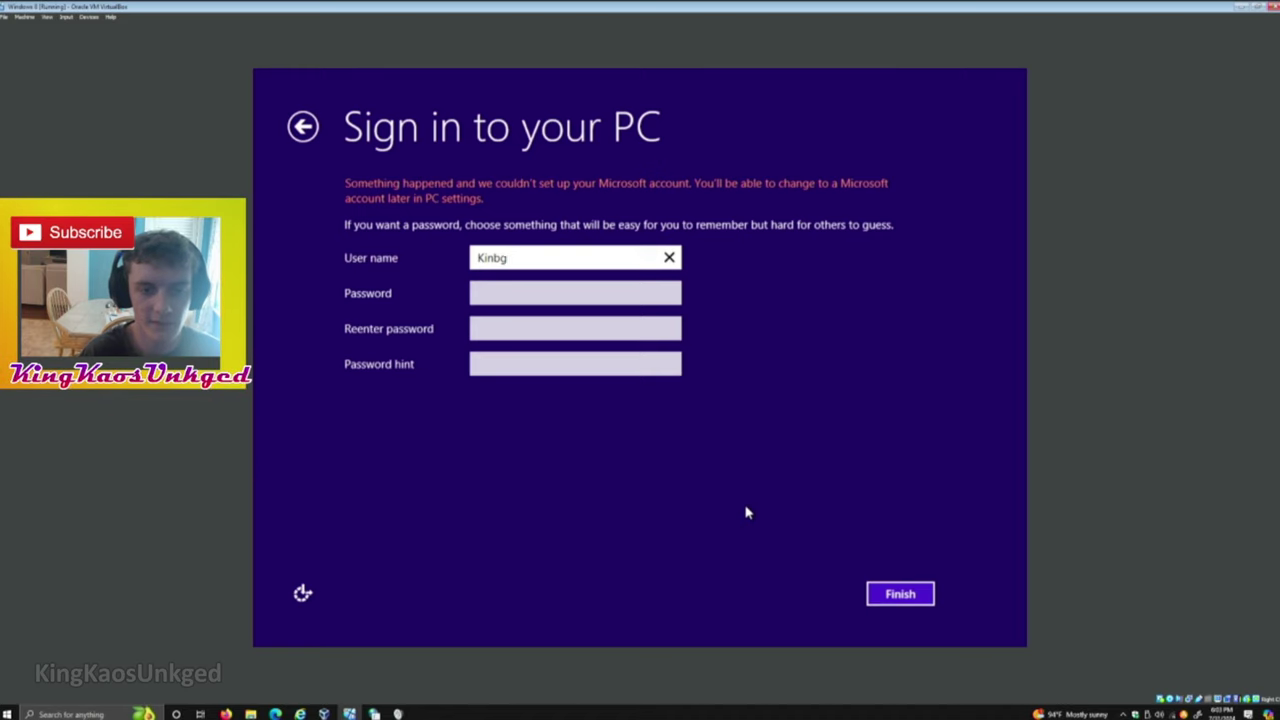
pyautogui.press('BackSpace')
pyautogui.press('BackSpace')
pyautogui.write('gKaos')
pyautogui.press('BackSpace')
pyautogui.press('BackSpace')
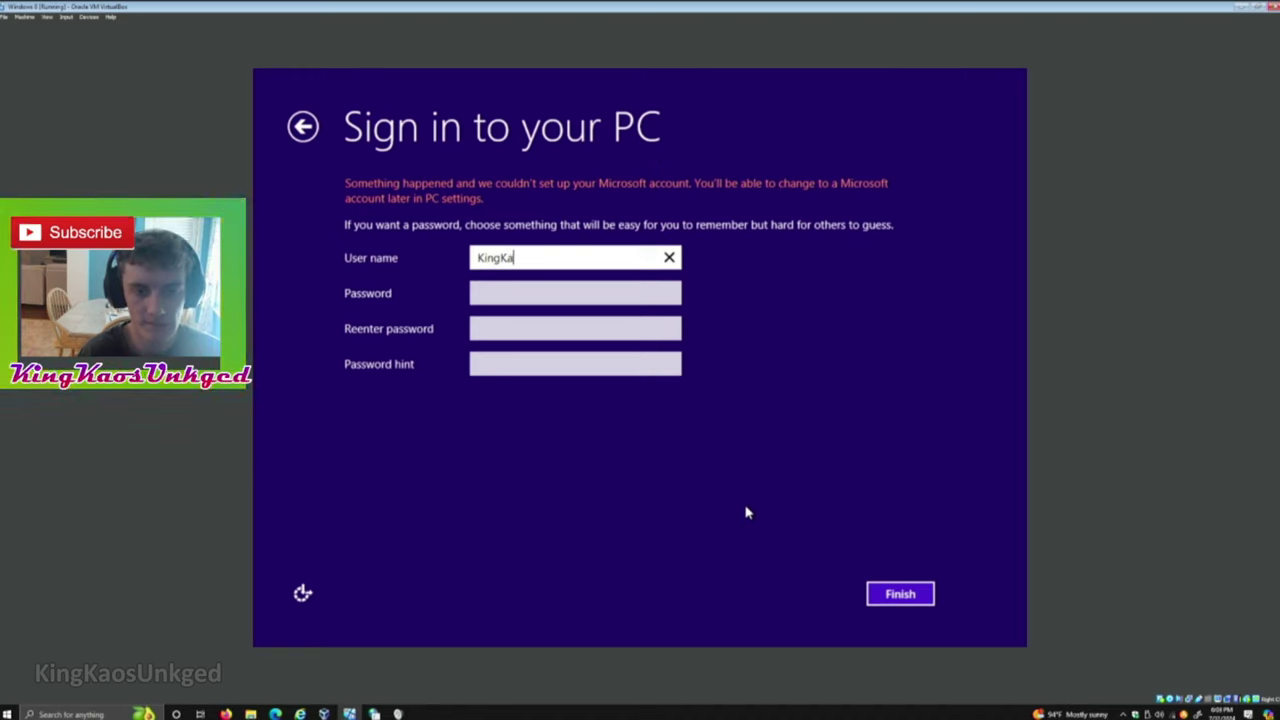
pyautogui.write('osUnkged')
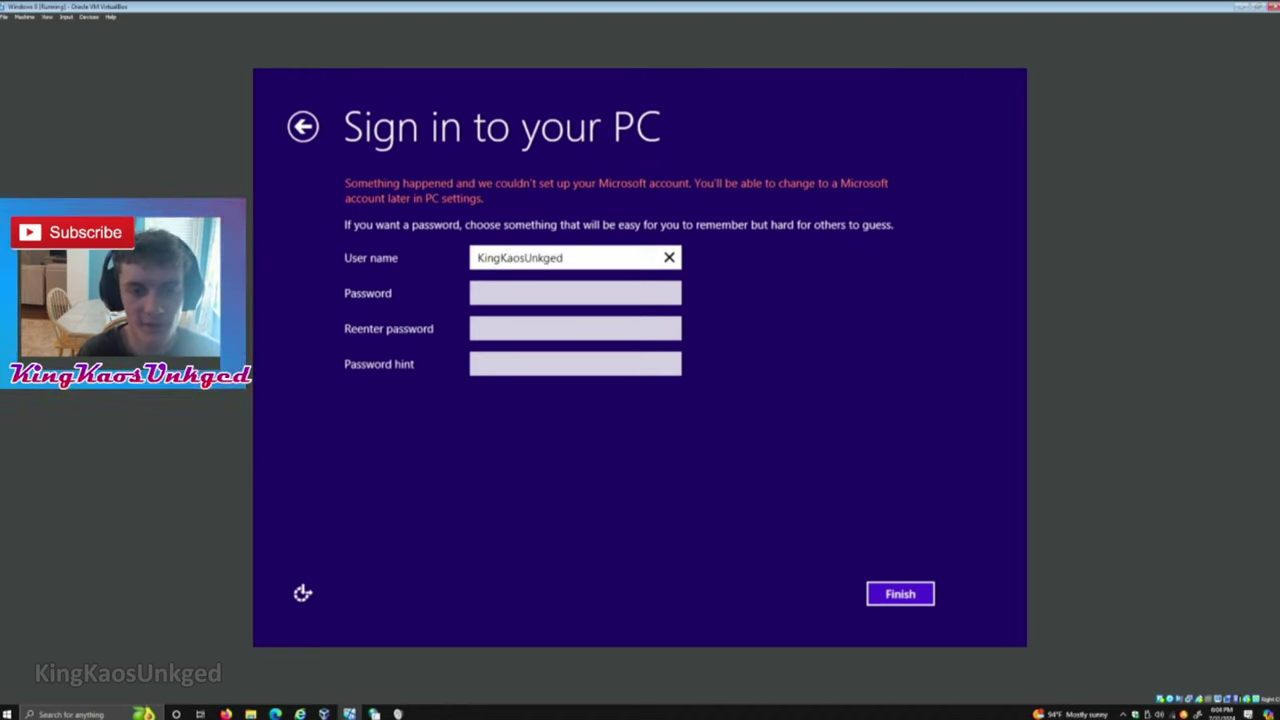
pyautogui.click(572, 292)
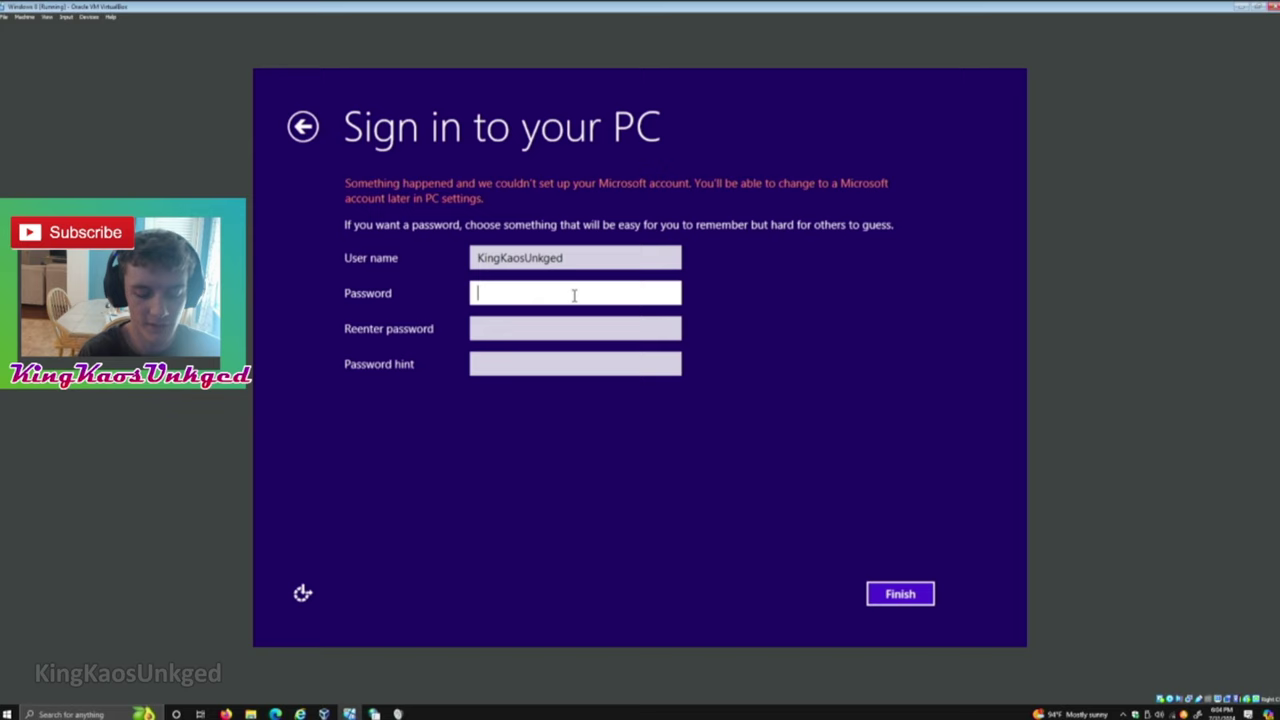
# Enter and confirm the account password, then finish setup.
pyautogui.write('1234')
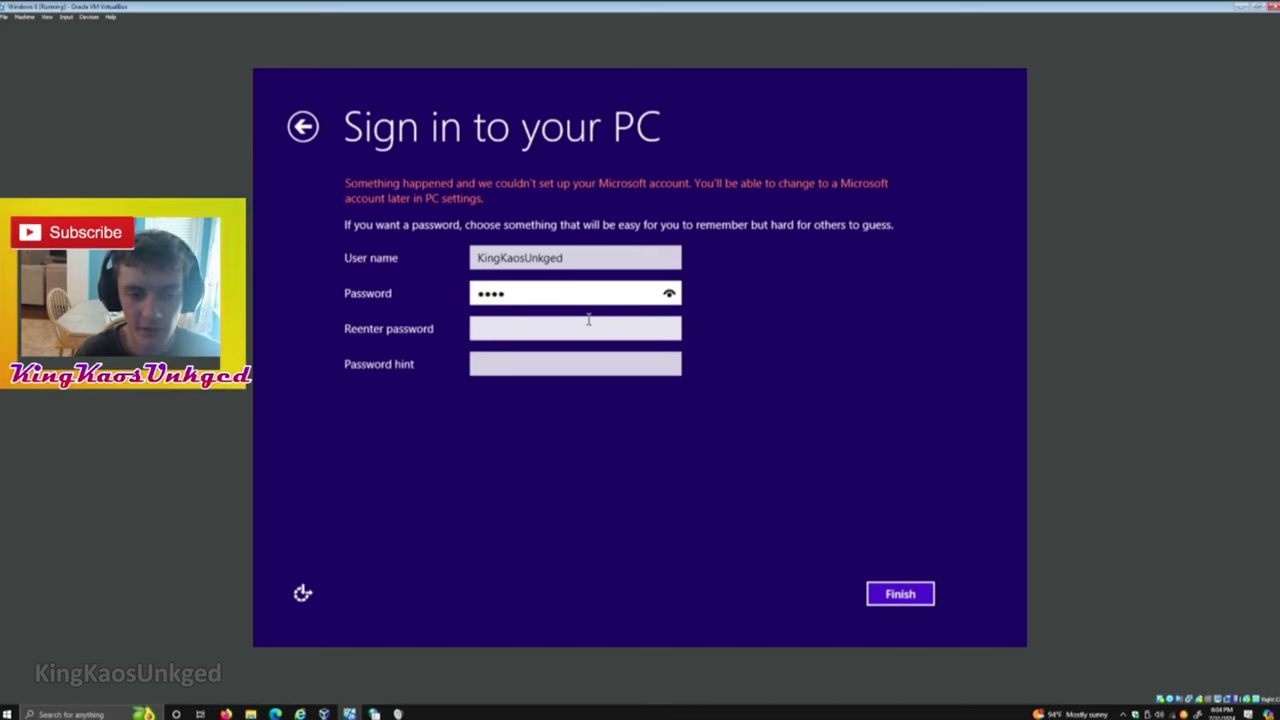
pyautogui.click(588, 319)
pyautogui.write('1234')
pyautogui.click(900, 596)
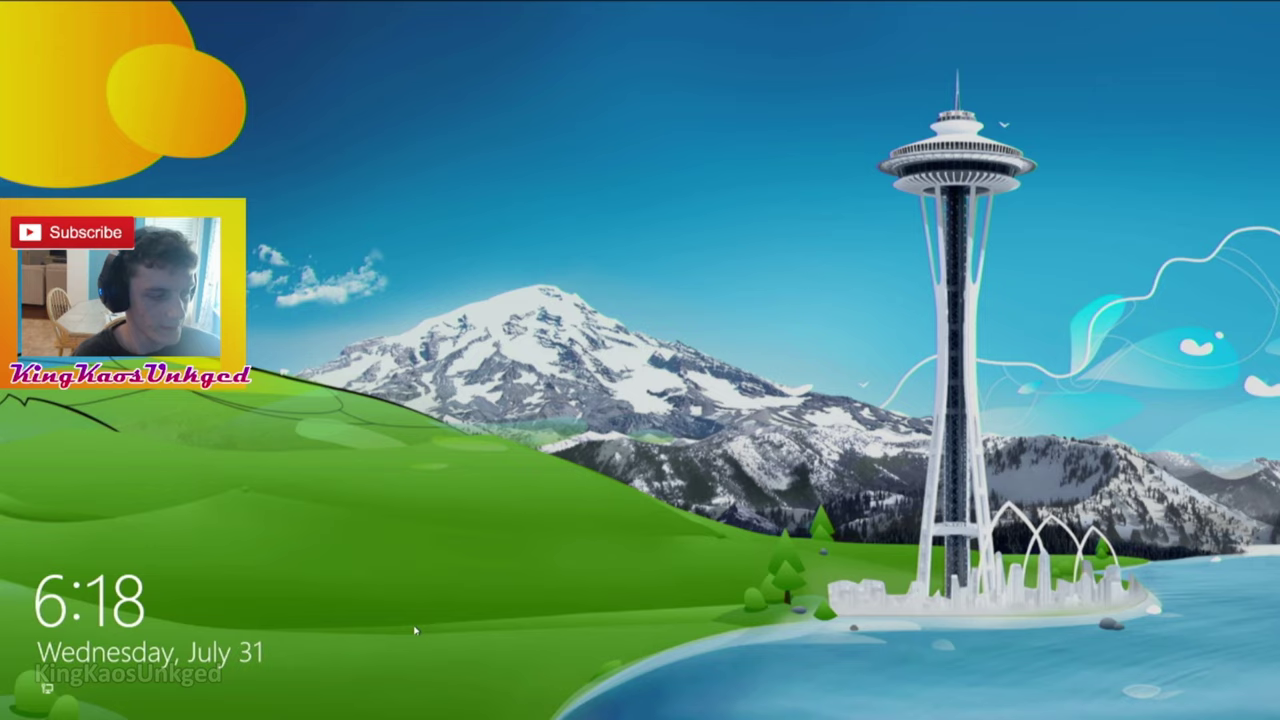
# Sign in with the account password from the lock screen, retrying after the first attempt is rejected.
pyautogui.click(452, 622)
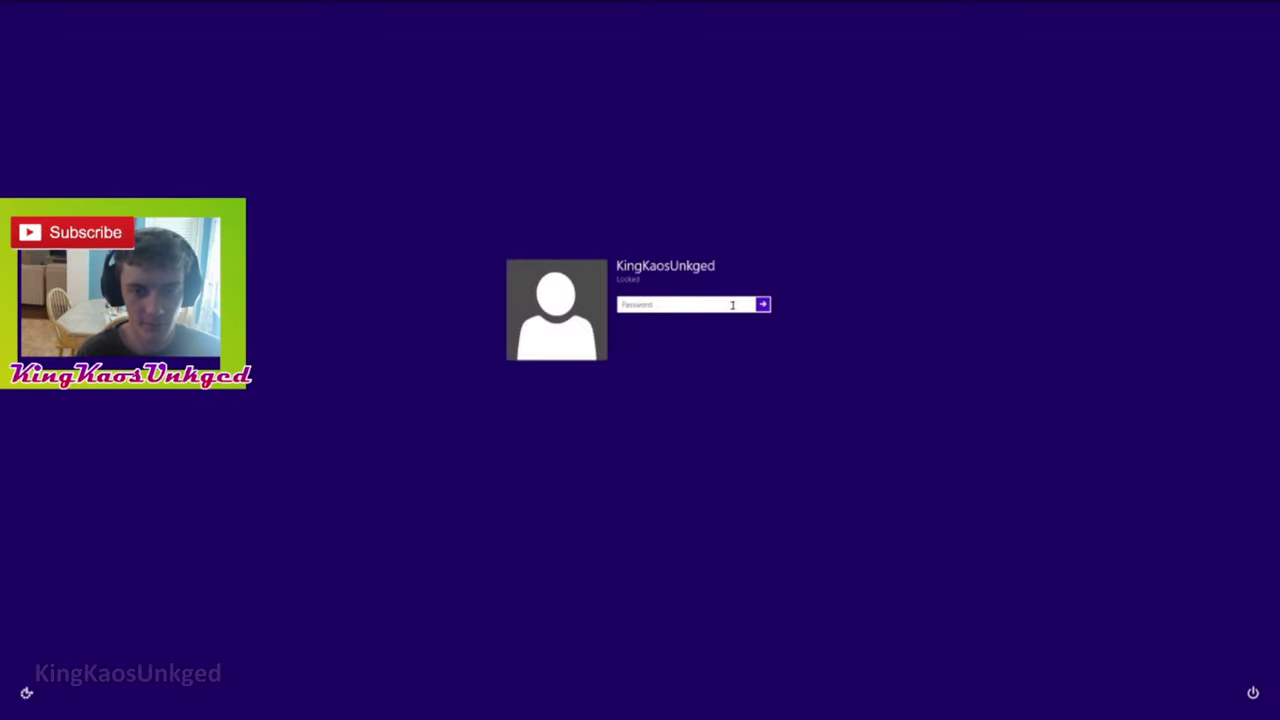
pyautogui.hotkey('ctrl', 'v')
pyautogui.press('Return')
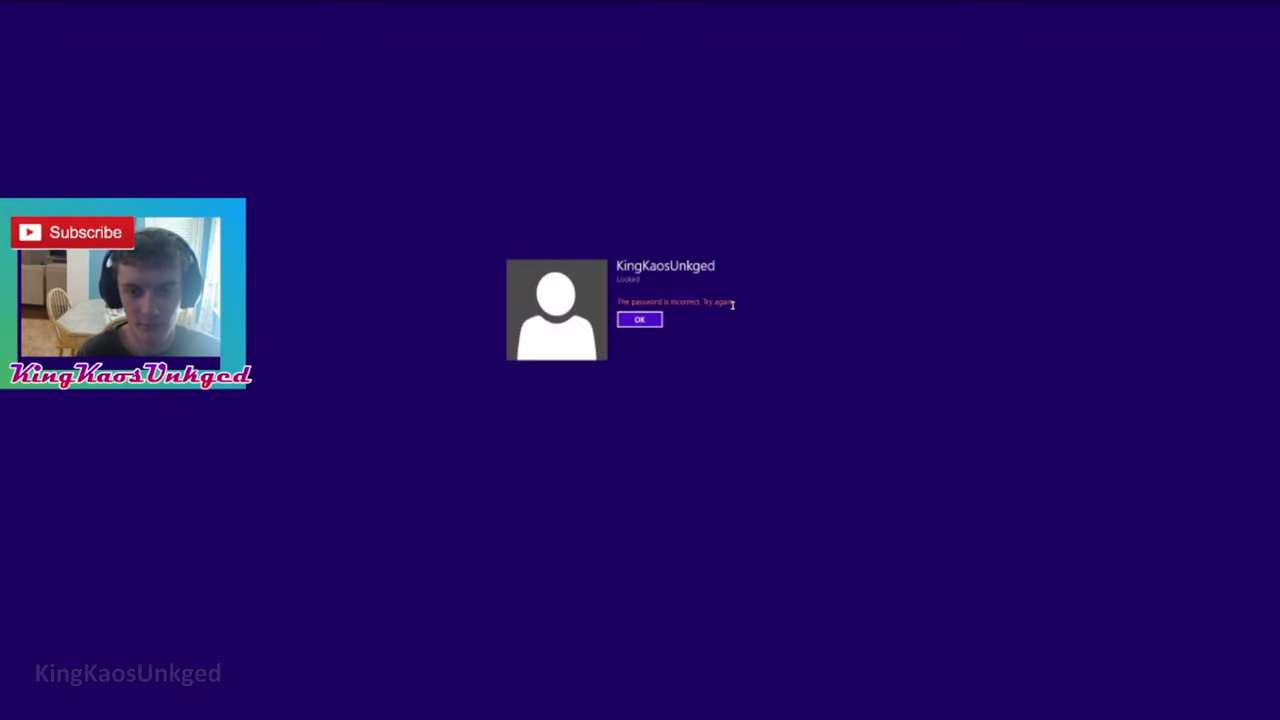
pyautogui.press('Return')
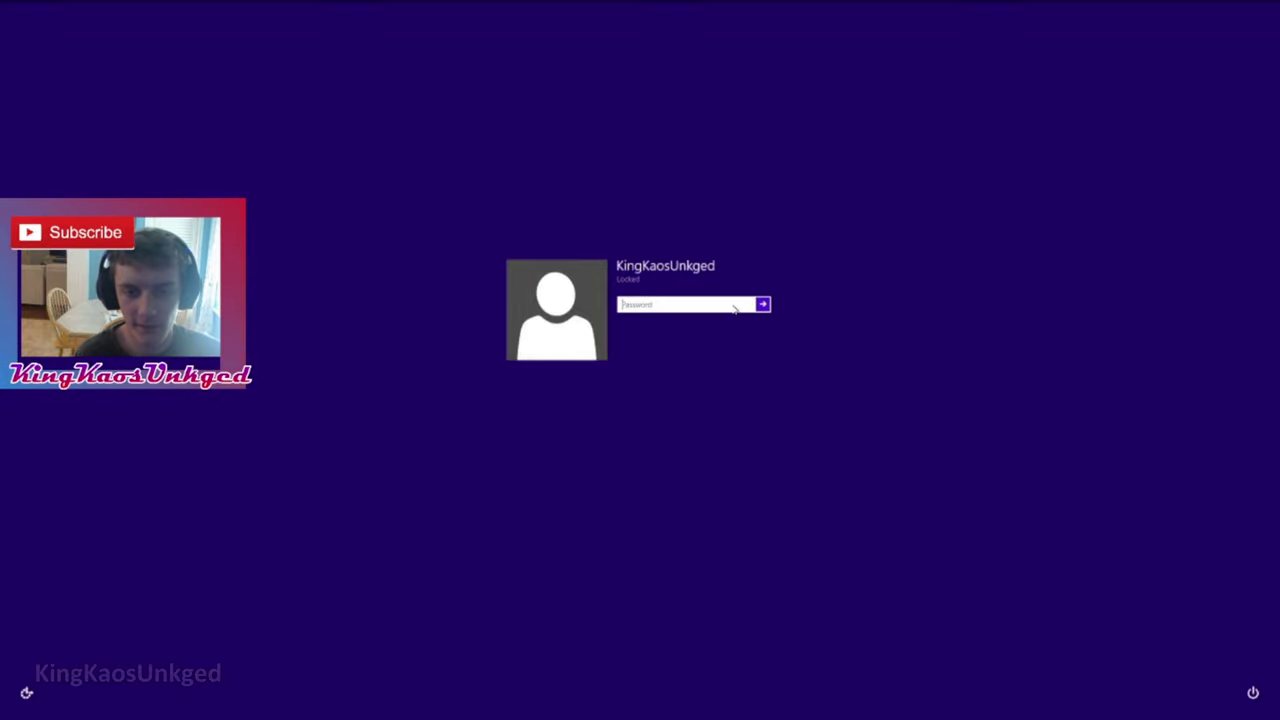
pyautogui.hotkey('ctrl', 'v')
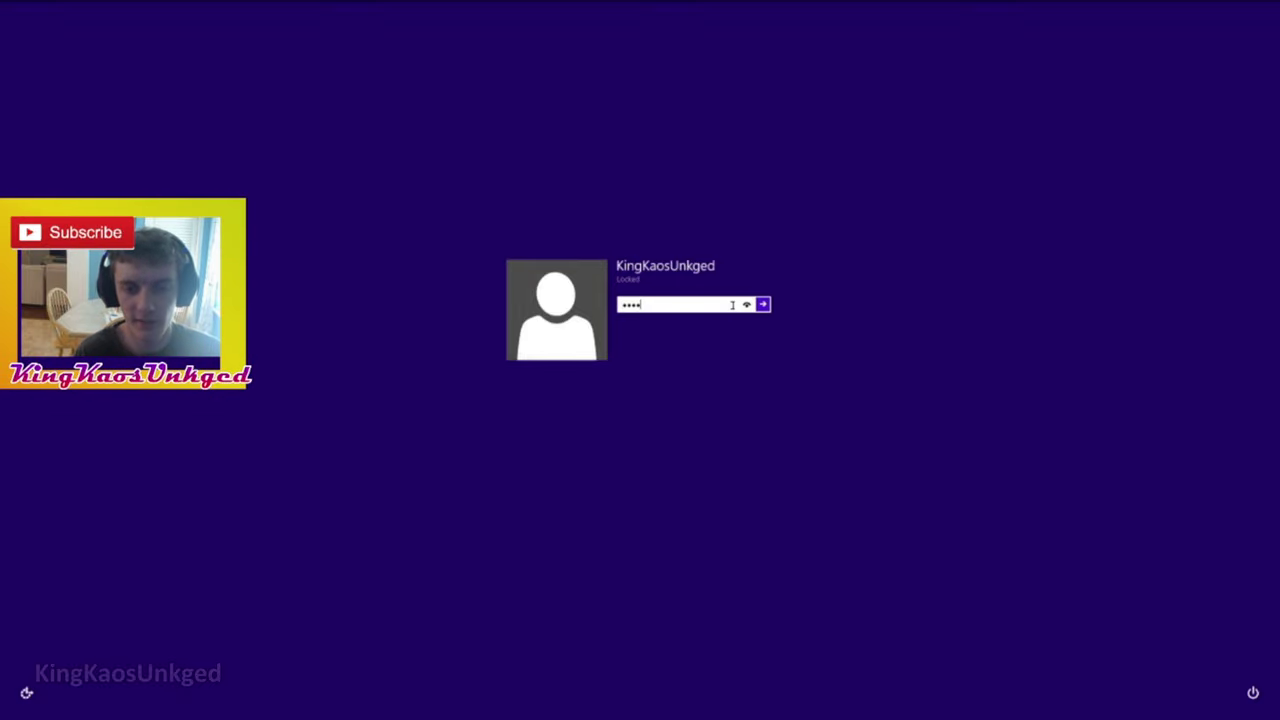
pyautogui.press('Return')
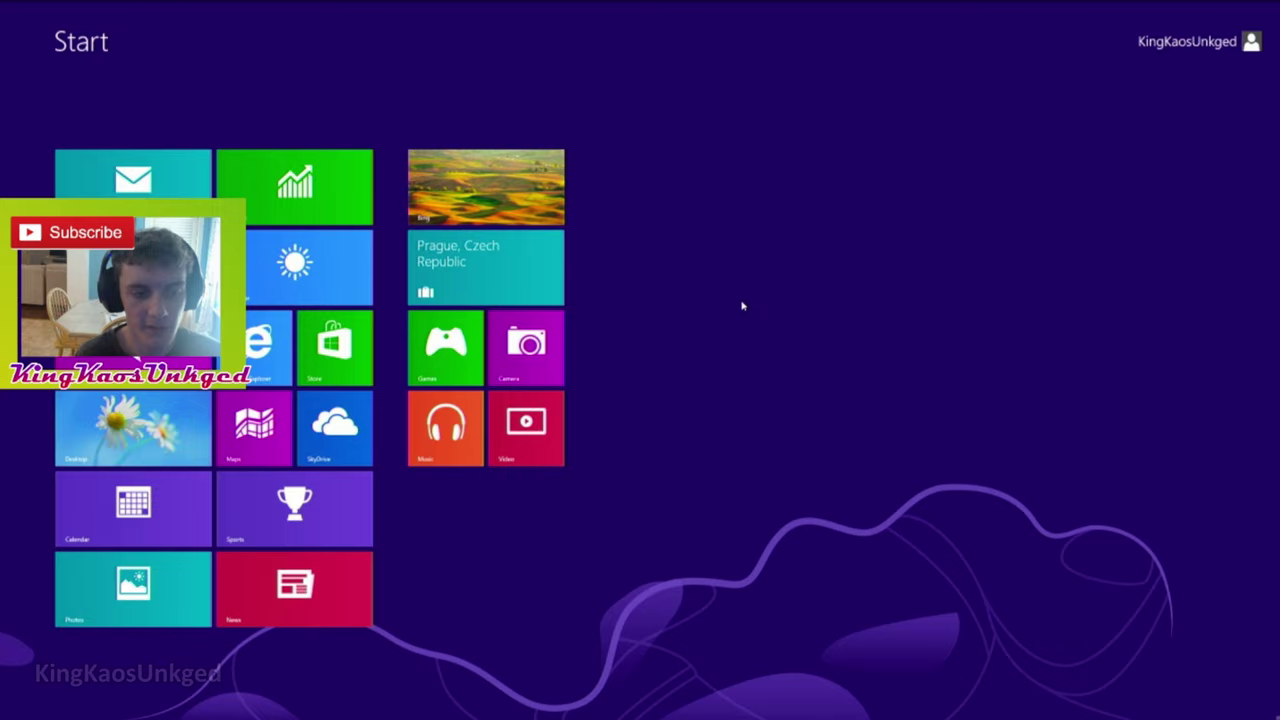
# Switch to the desktop and launch Internet Explorer from the taskbar.
pyautogui.press('super+d')
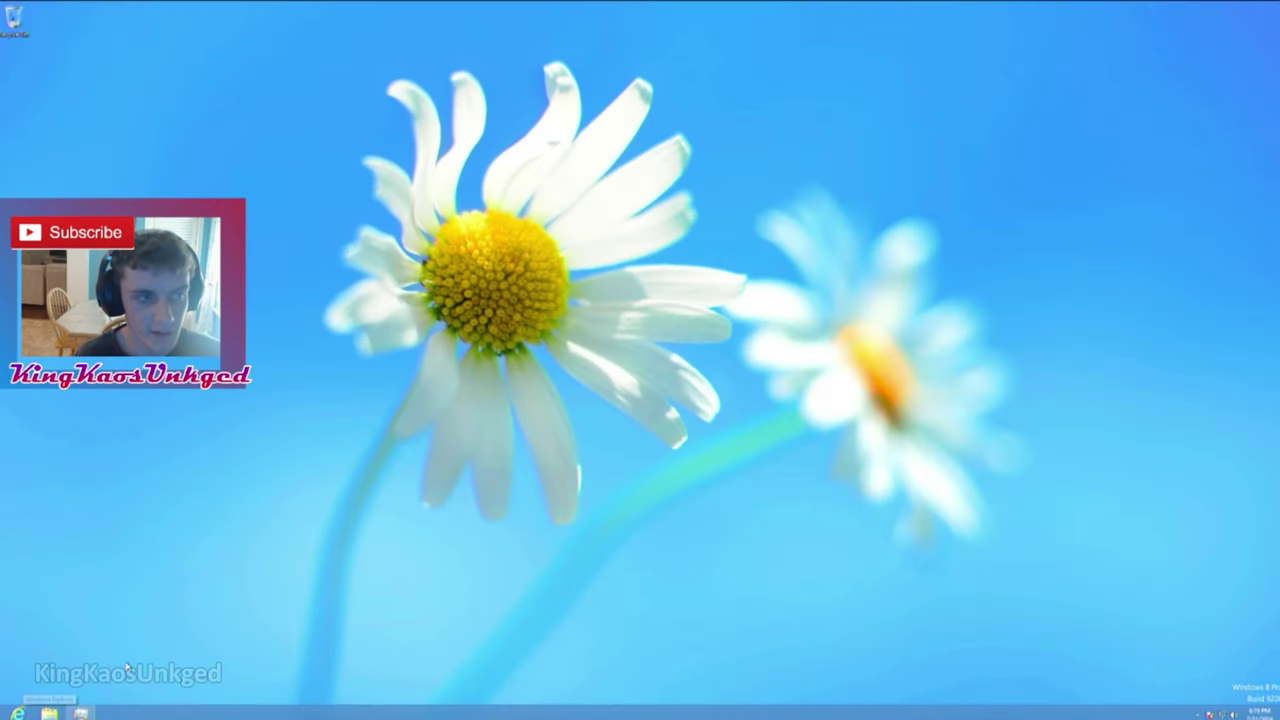
pyautogui.click(10, 712)
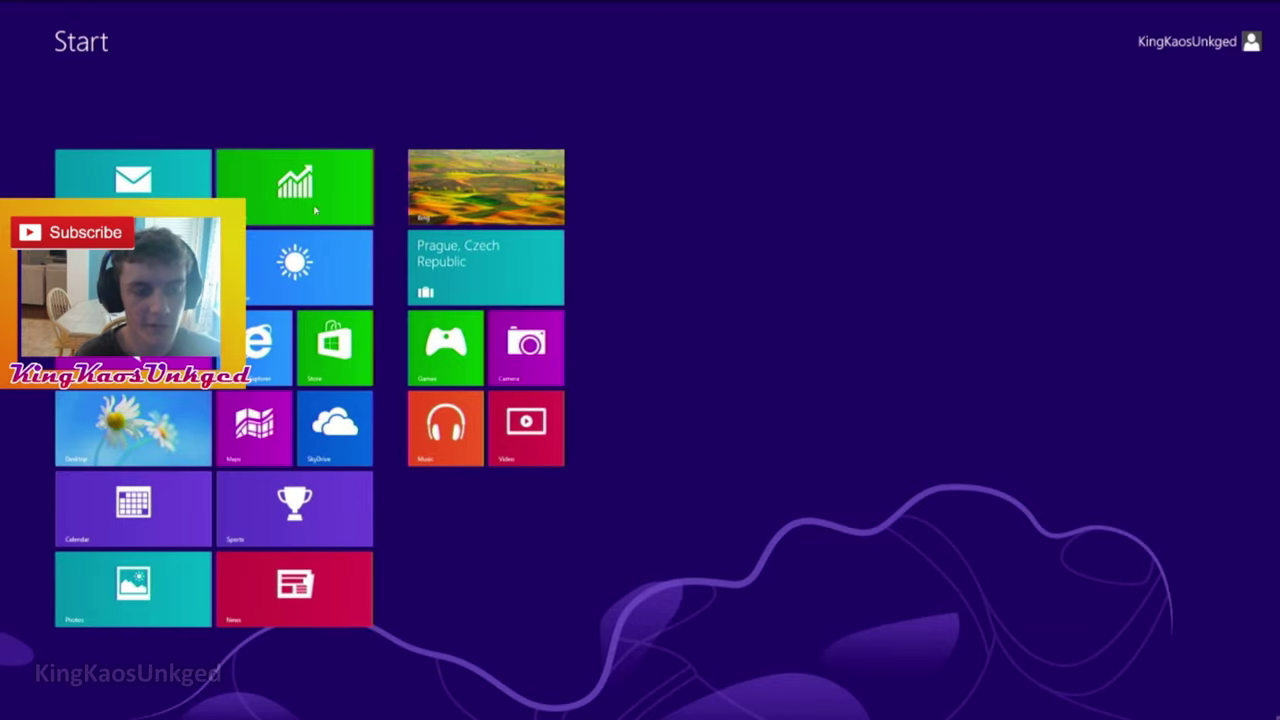
pyautogui.press('super+plus')
pyautogui.click(22, 712)
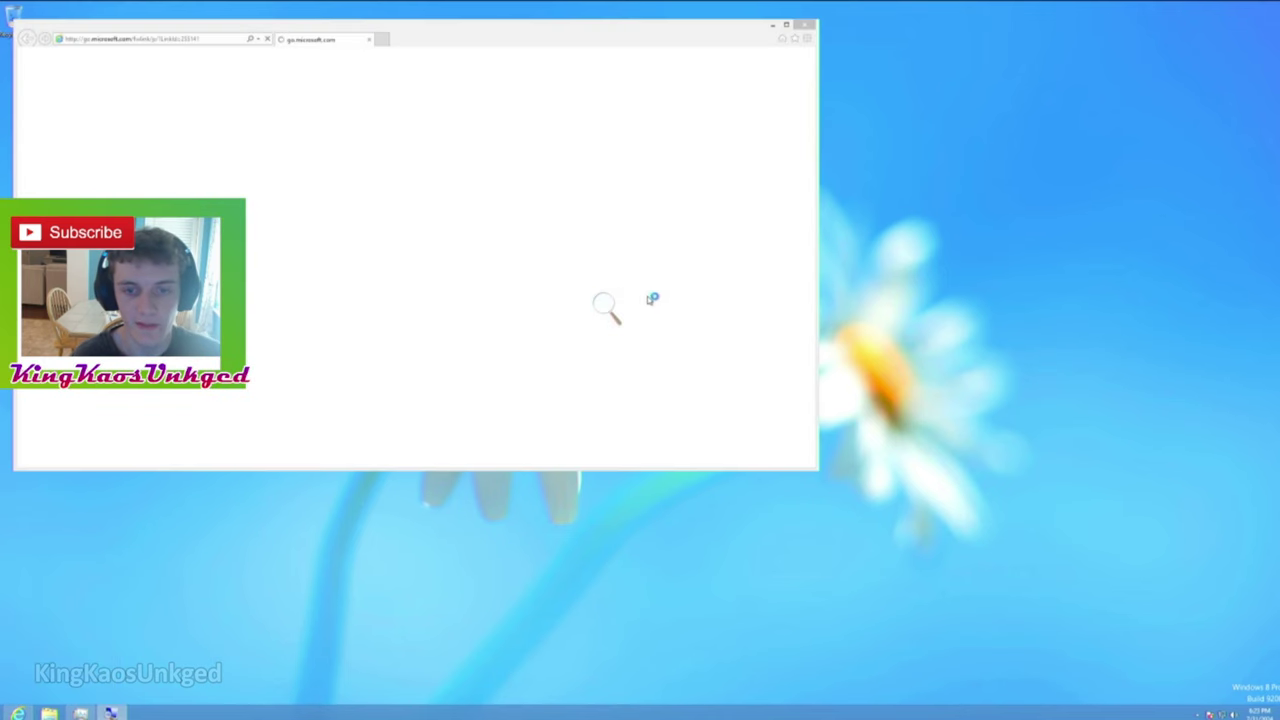
# Close the Magnifier, then view About Internet Explorer (version 10.0.9200) and shift its window right.
pyautogui.click(607, 308)
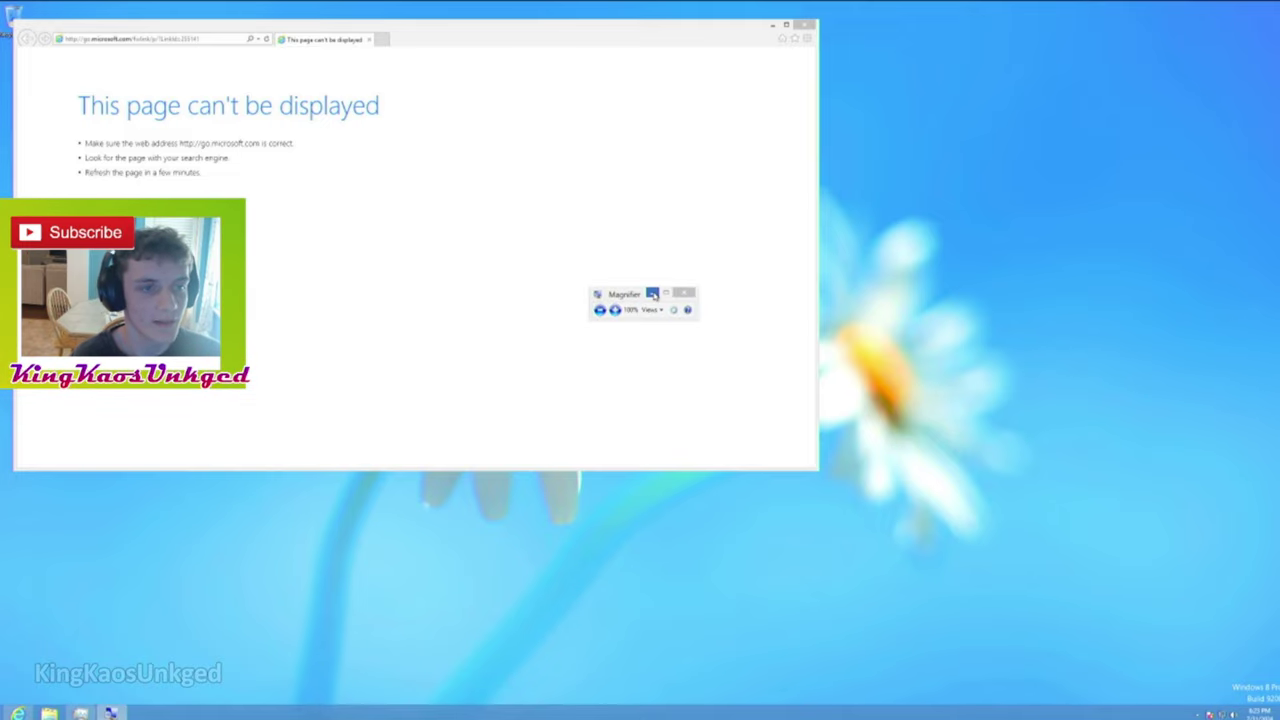
pyautogui.click(652, 293)
pyautogui.click(920, 122)
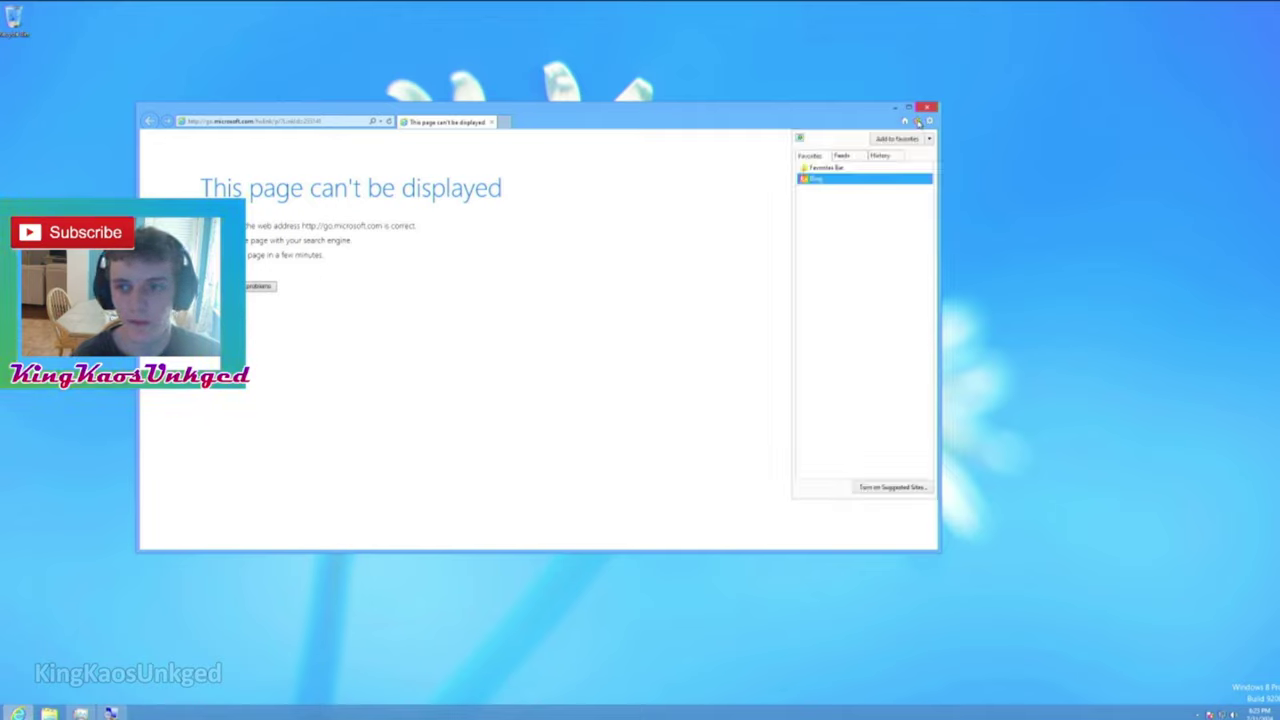
pyautogui.click(921, 123)
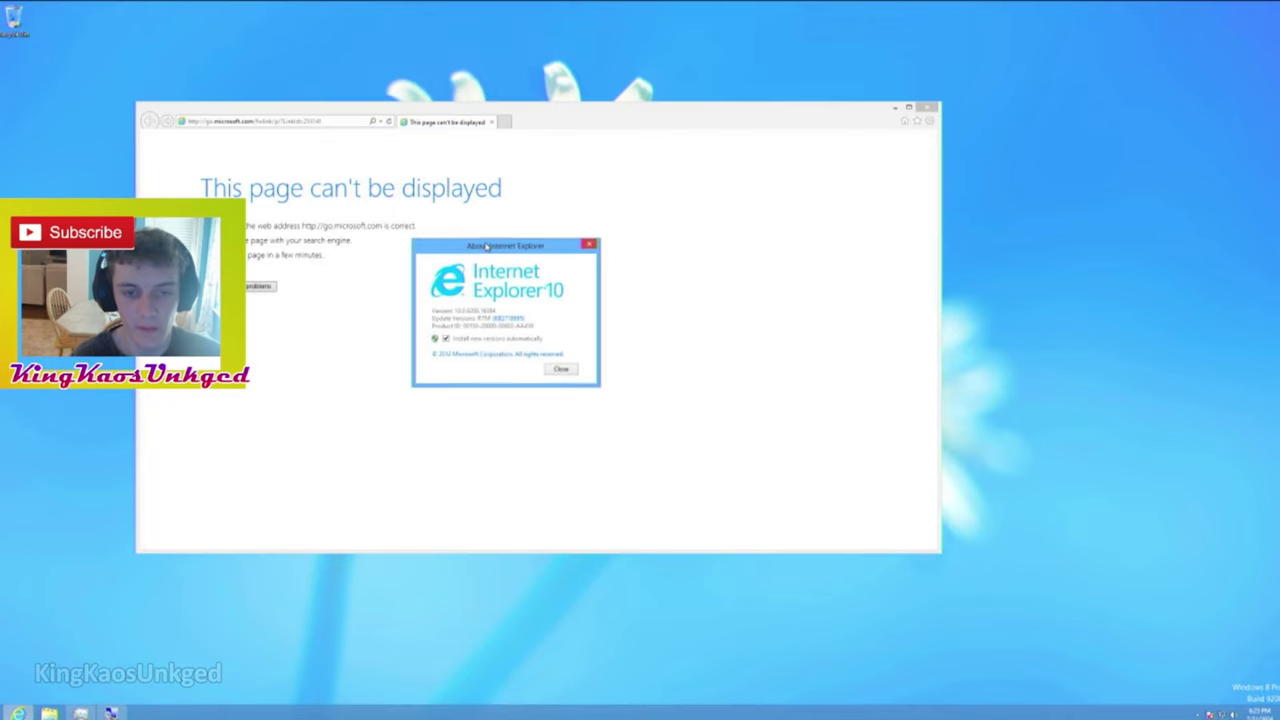
pyautogui.moveTo(486, 246); pyautogui.dragTo(521, 247)
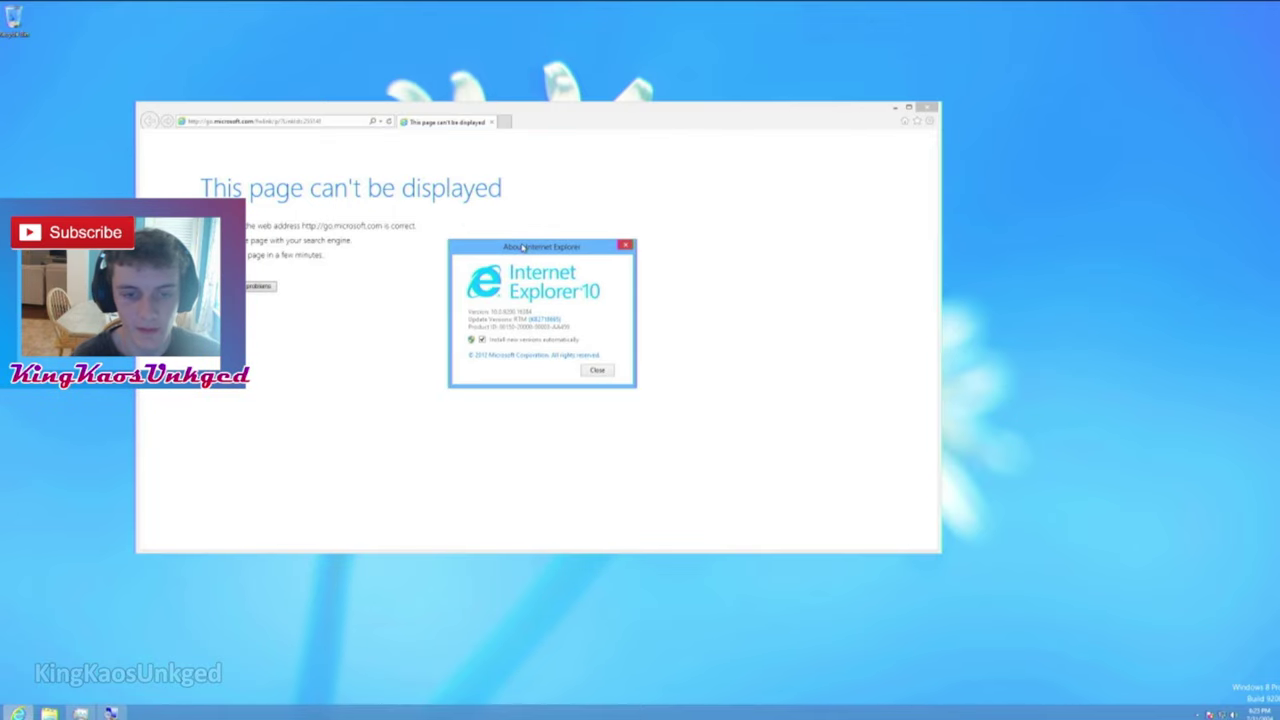
# Close the About window, bring Task Manager forward and drag its corner to enlarge it.
pyautogui.click(597, 370)
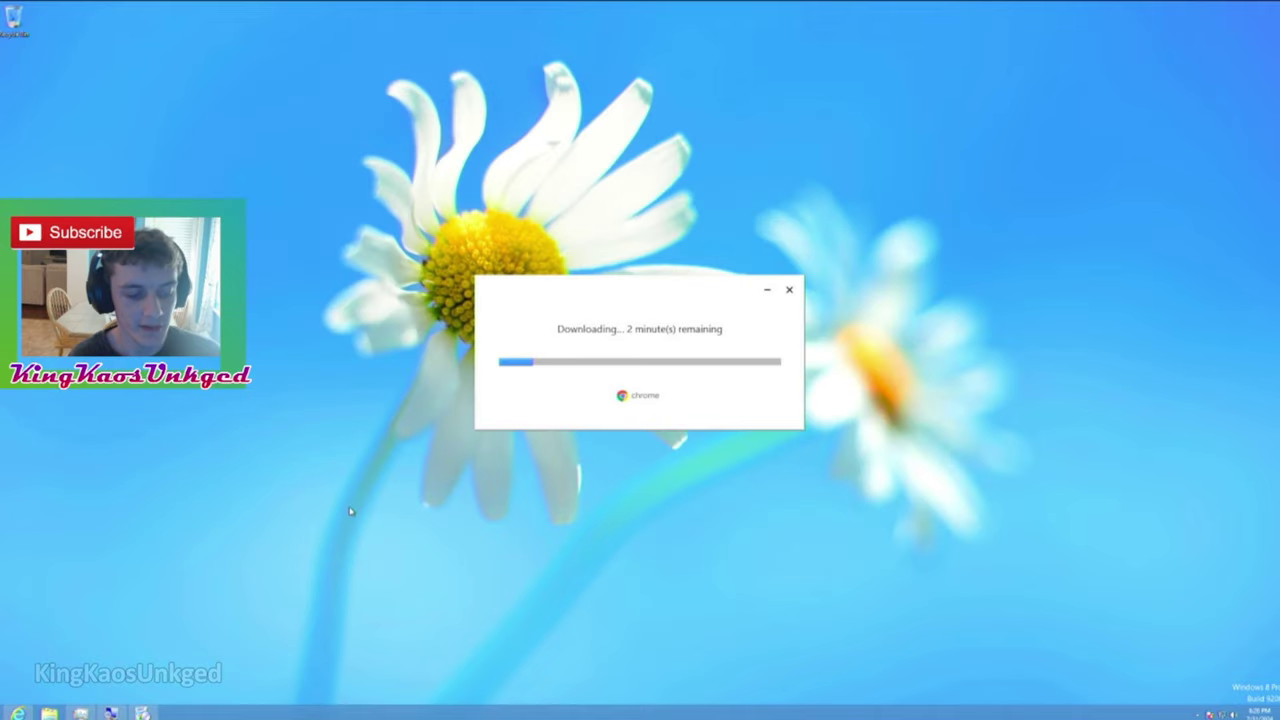
pyautogui.press('super')
pyautogui.press('super')
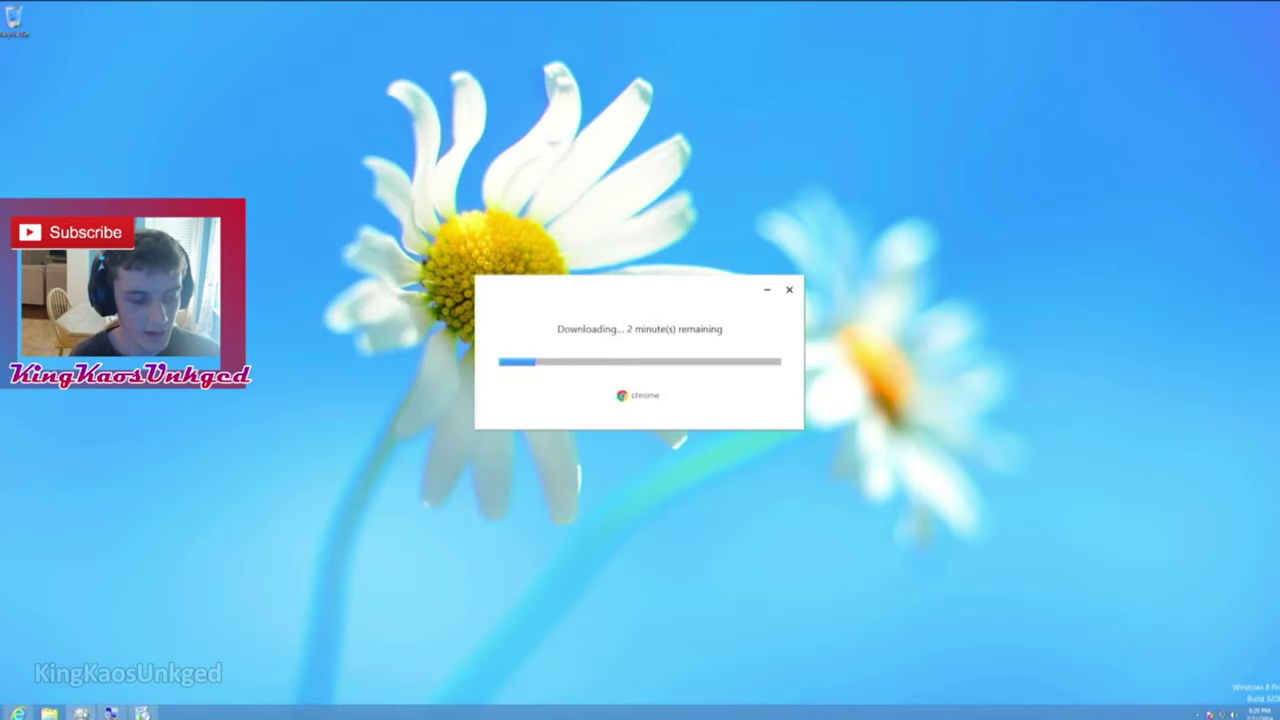
pyautogui.click(80, 712)
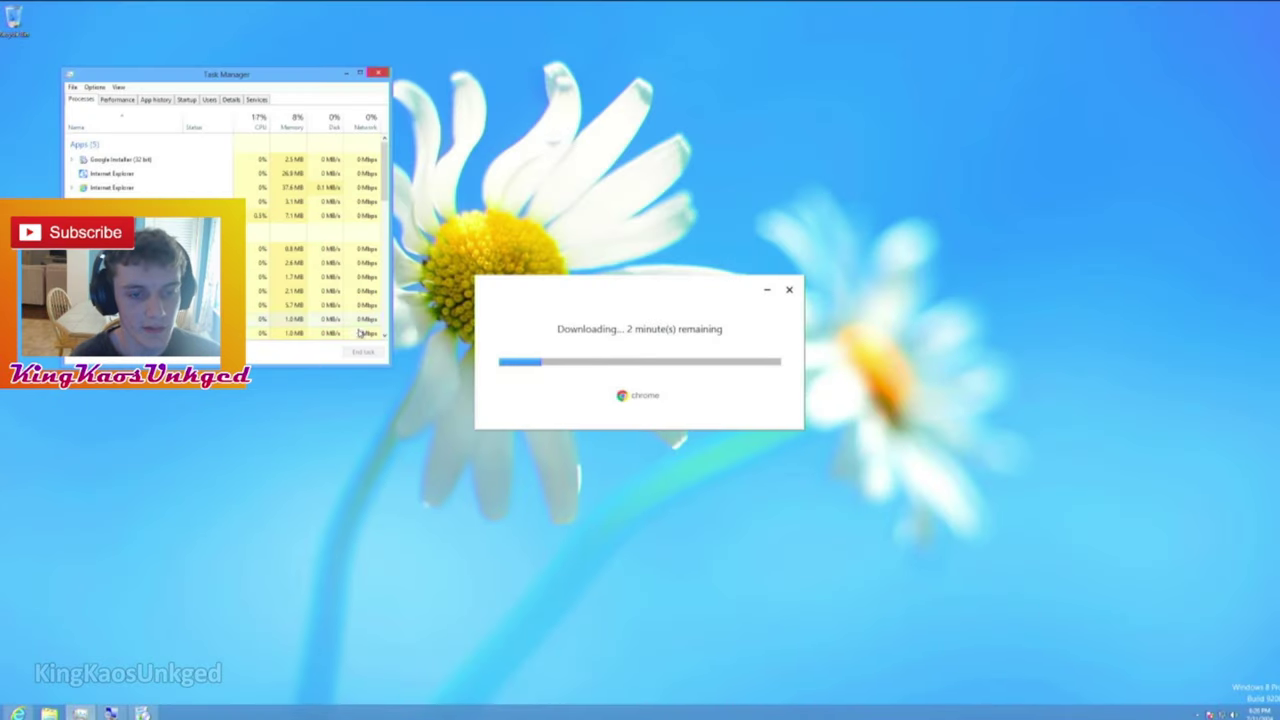
pyautogui.moveTo(390, 368); pyautogui.dragTo(436, 466)
pyautogui.click(394, 313)
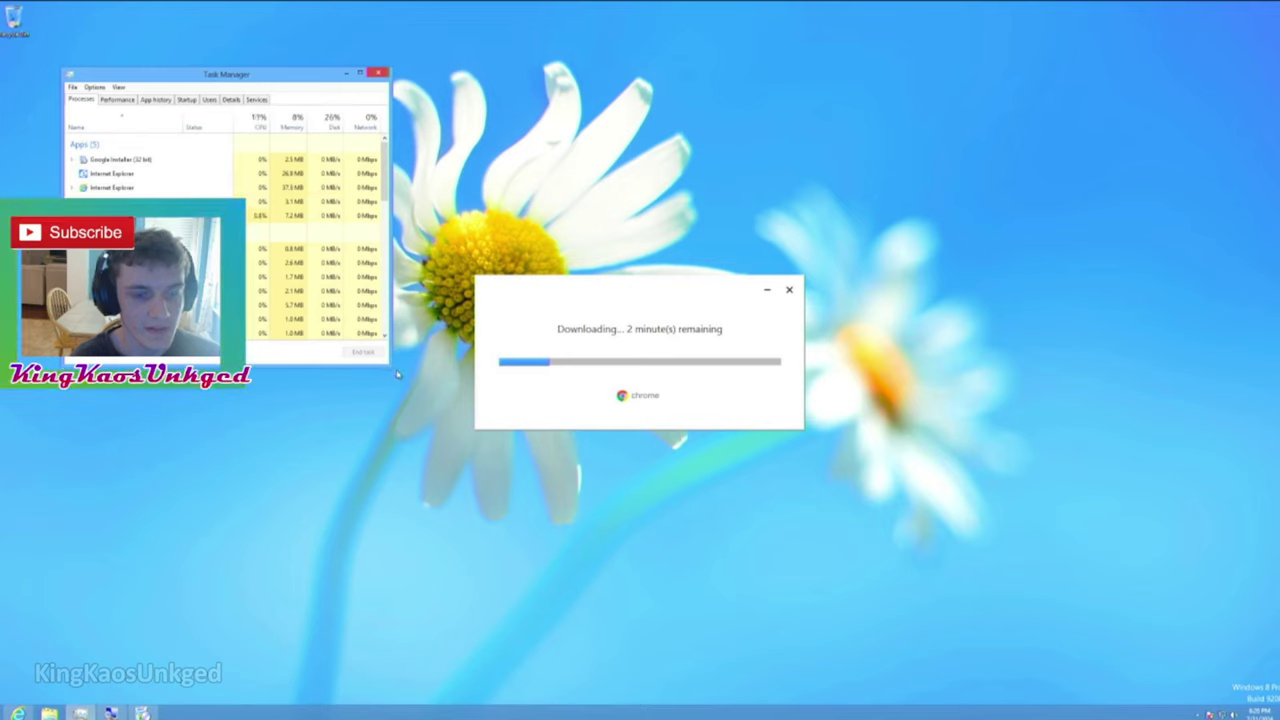
pyautogui.moveTo(397, 374); pyautogui.dragTo(542, 528)
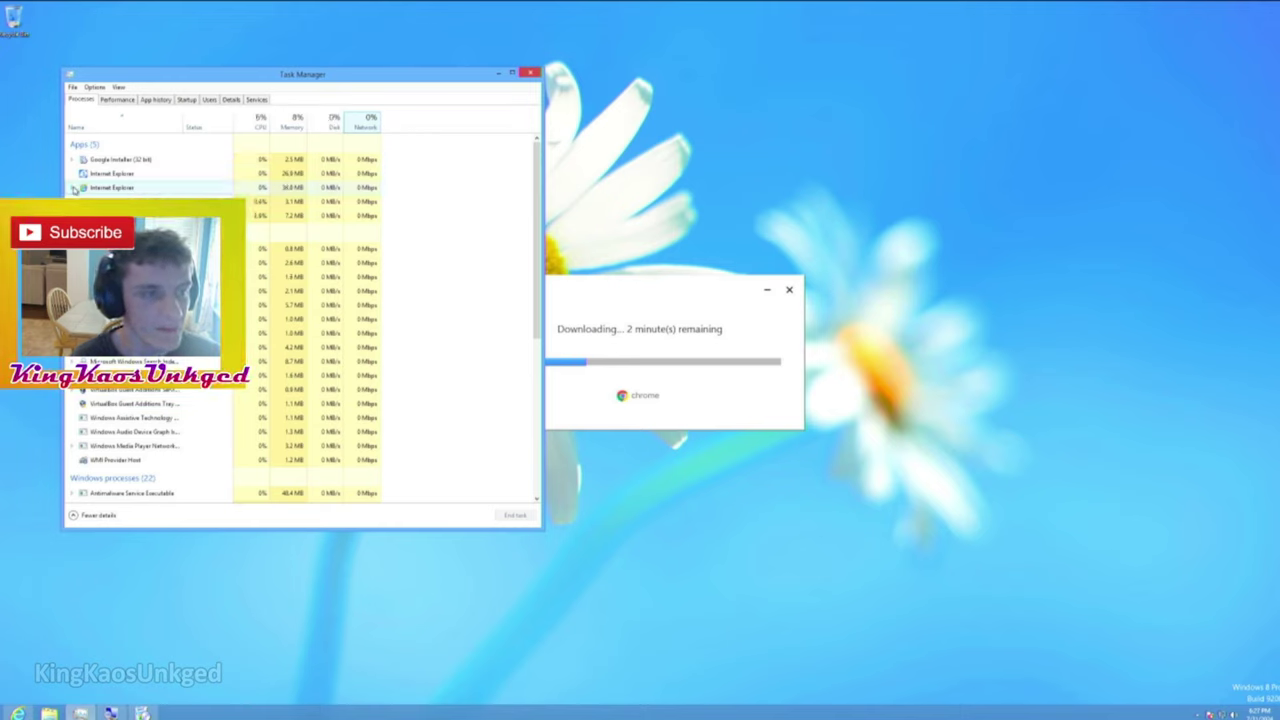
# Glance at the Startup tab, return to Processes, and dismiss the column options unchanged.
pyautogui.click(190, 101)
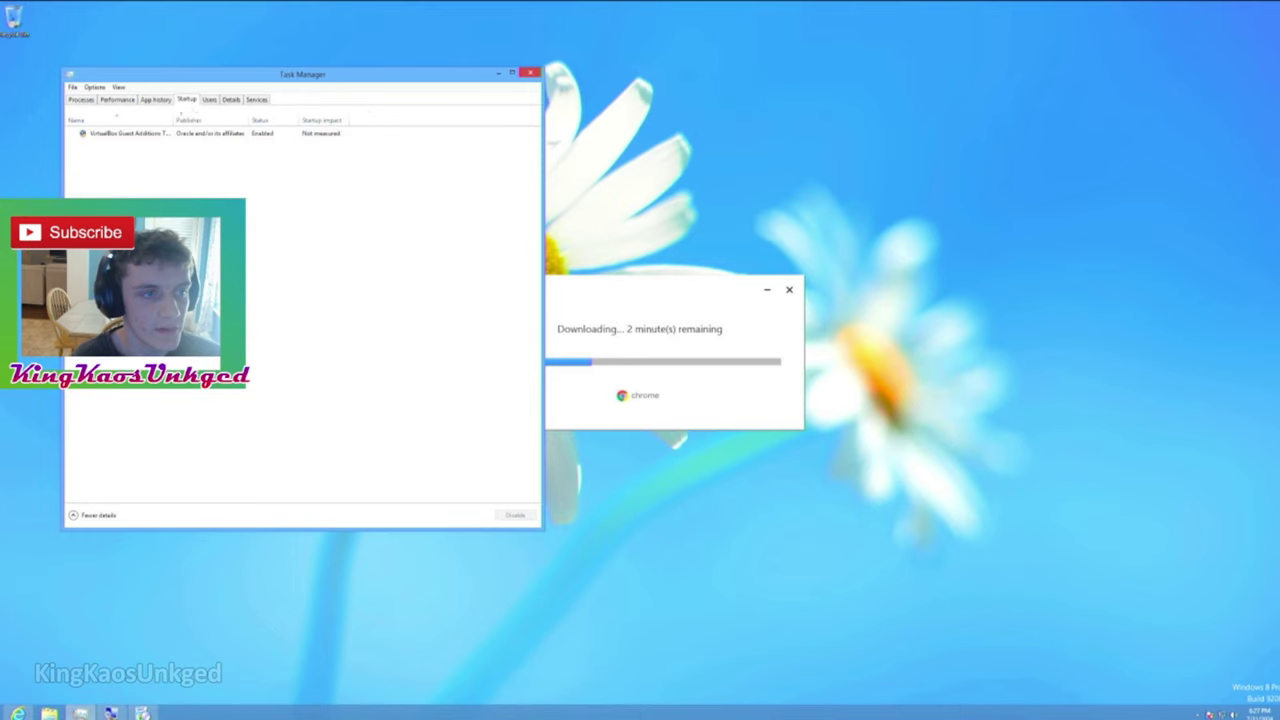
pyautogui.click(81, 99)
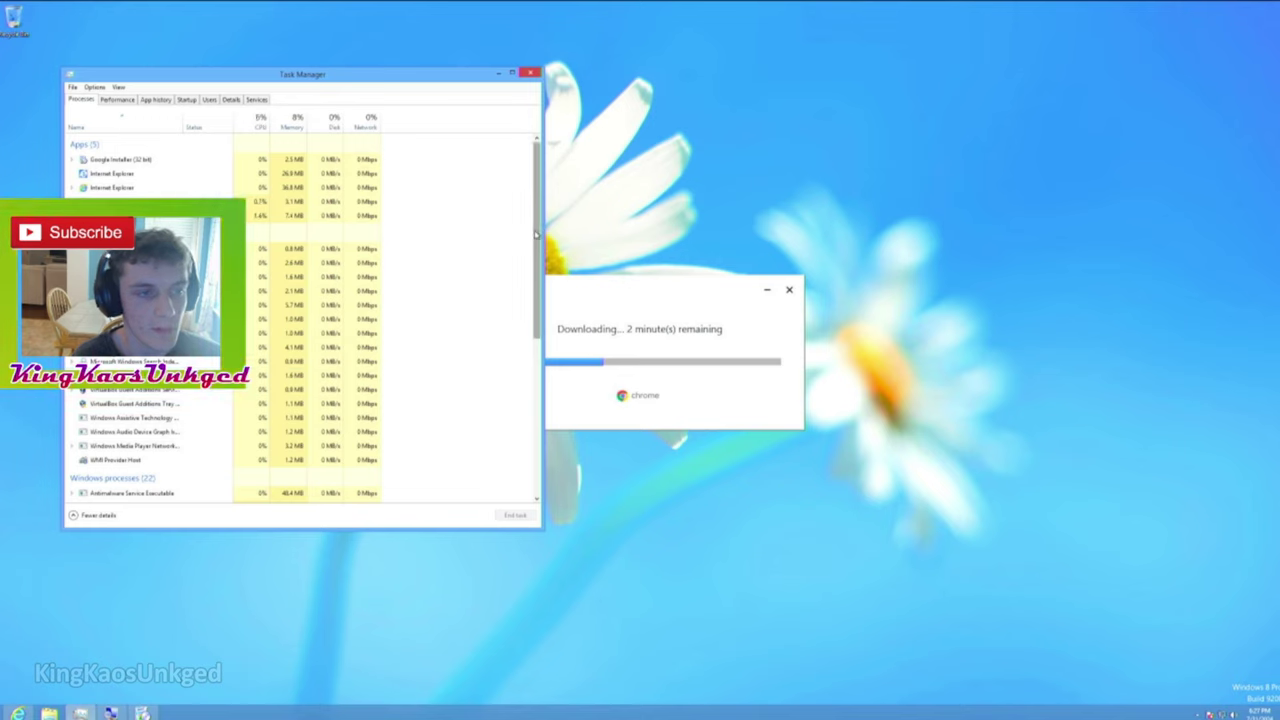
pyautogui.moveTo(536, 234); pyautogui.dragTo(536, 232)
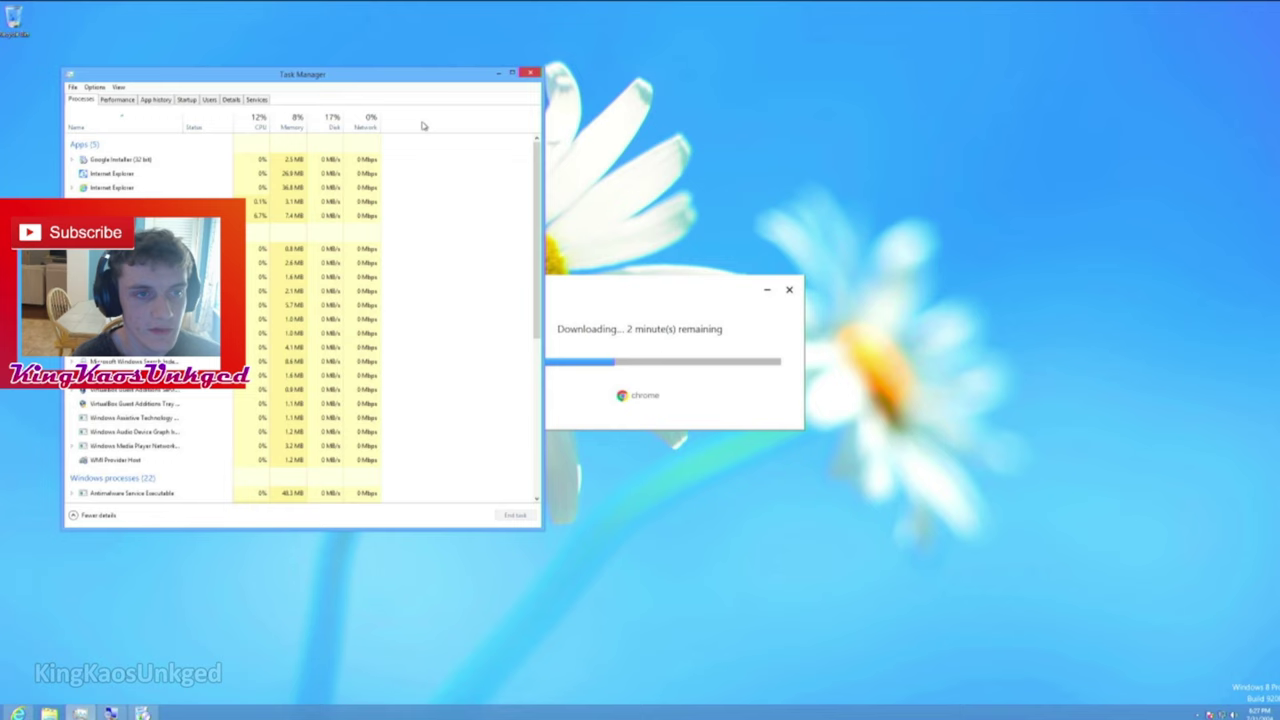
pyautogui.rightClick(373, 124)
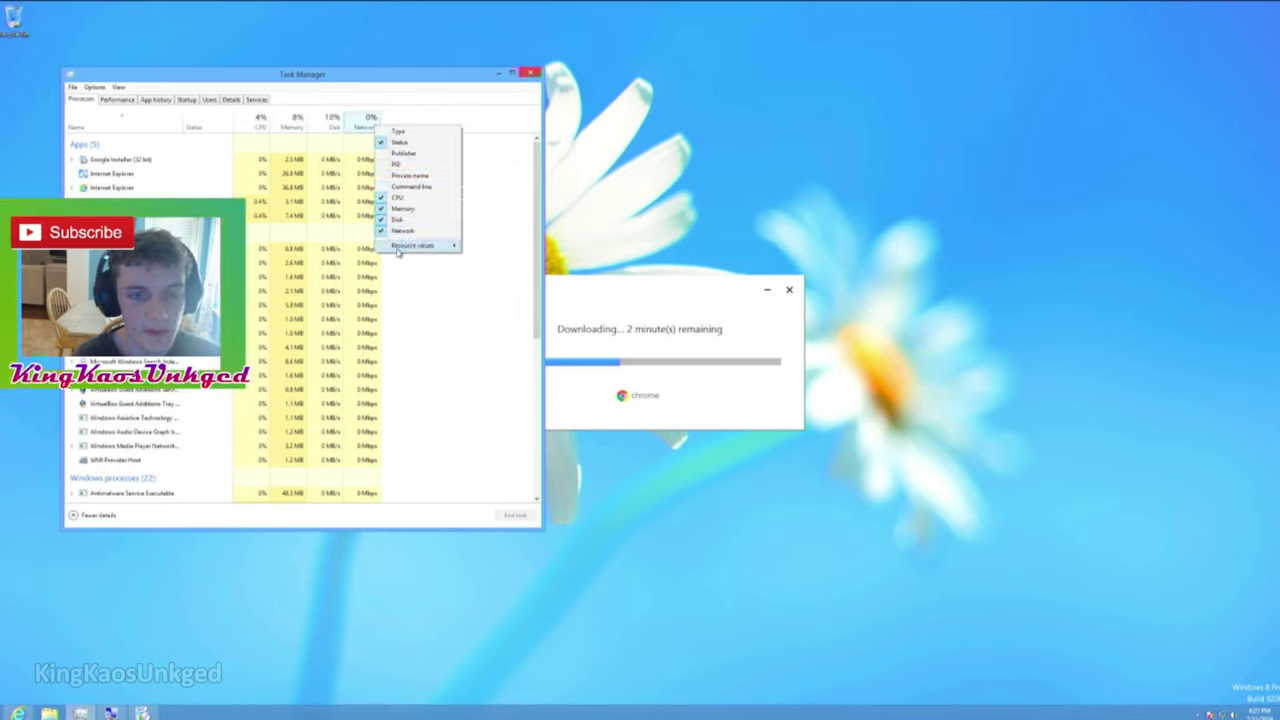
pyautogui.moveTo(398, 250)
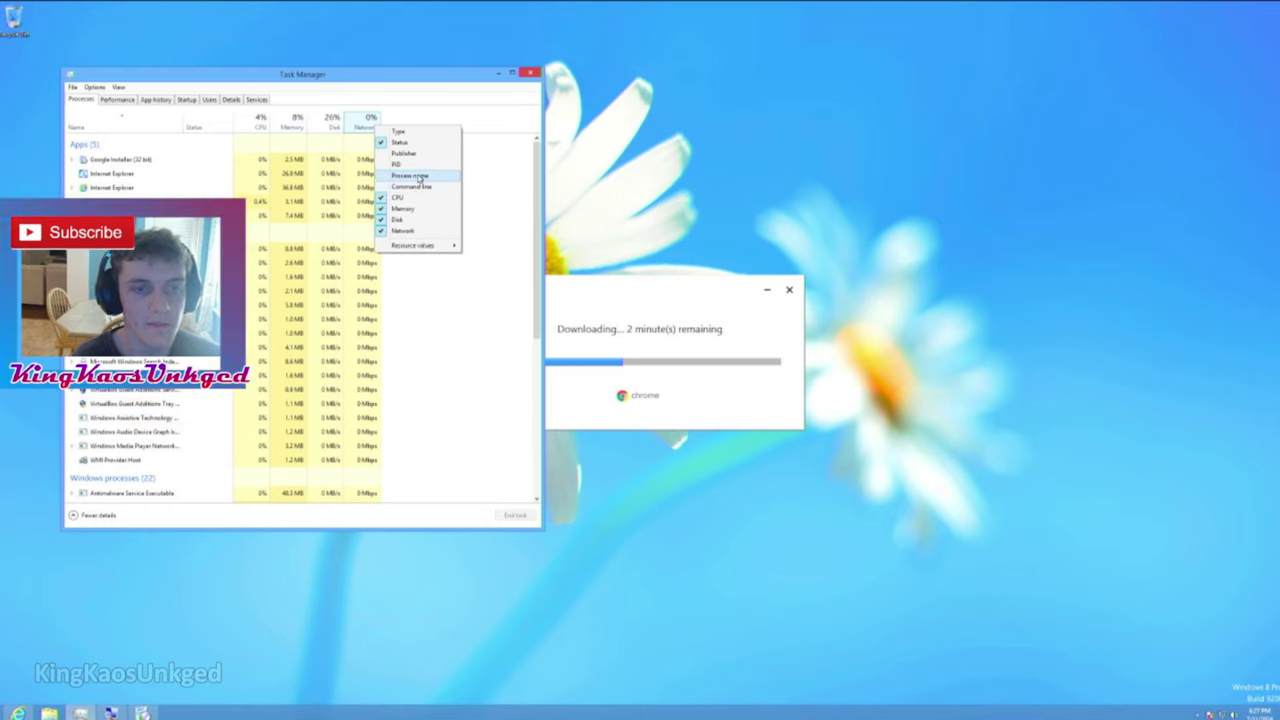
pyautogui.click(438, 120)
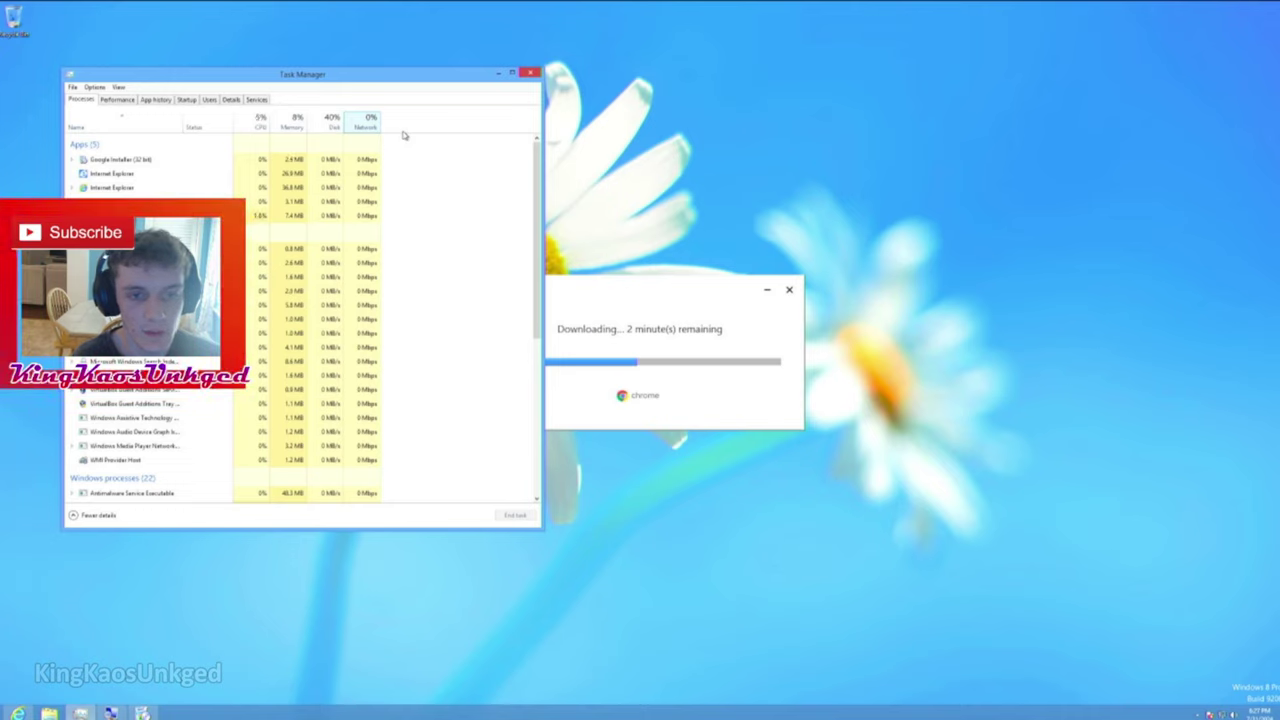
# Show Disk resource values as percents, keeping Memory in megabytes after briefly trying percents.
pyautogui.rightClick(370, 122)
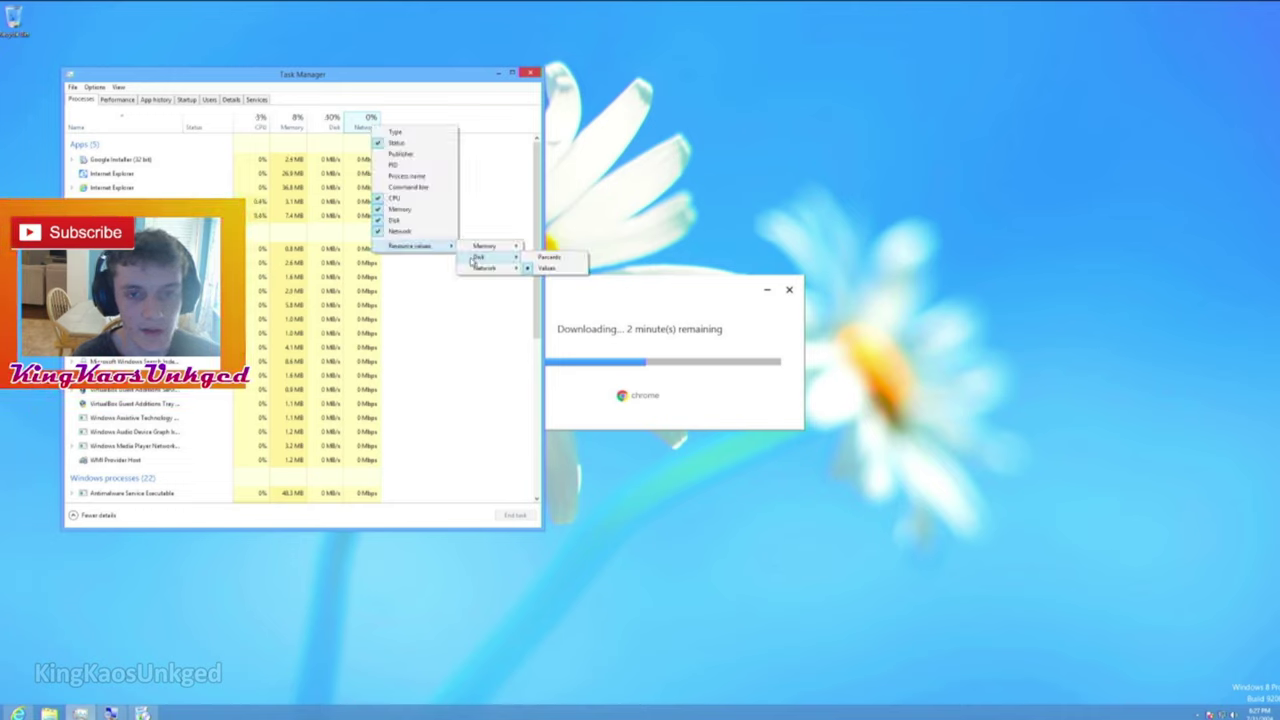
pyautogui.click(550, 266)
pyautogui.rightClick(359, 125)
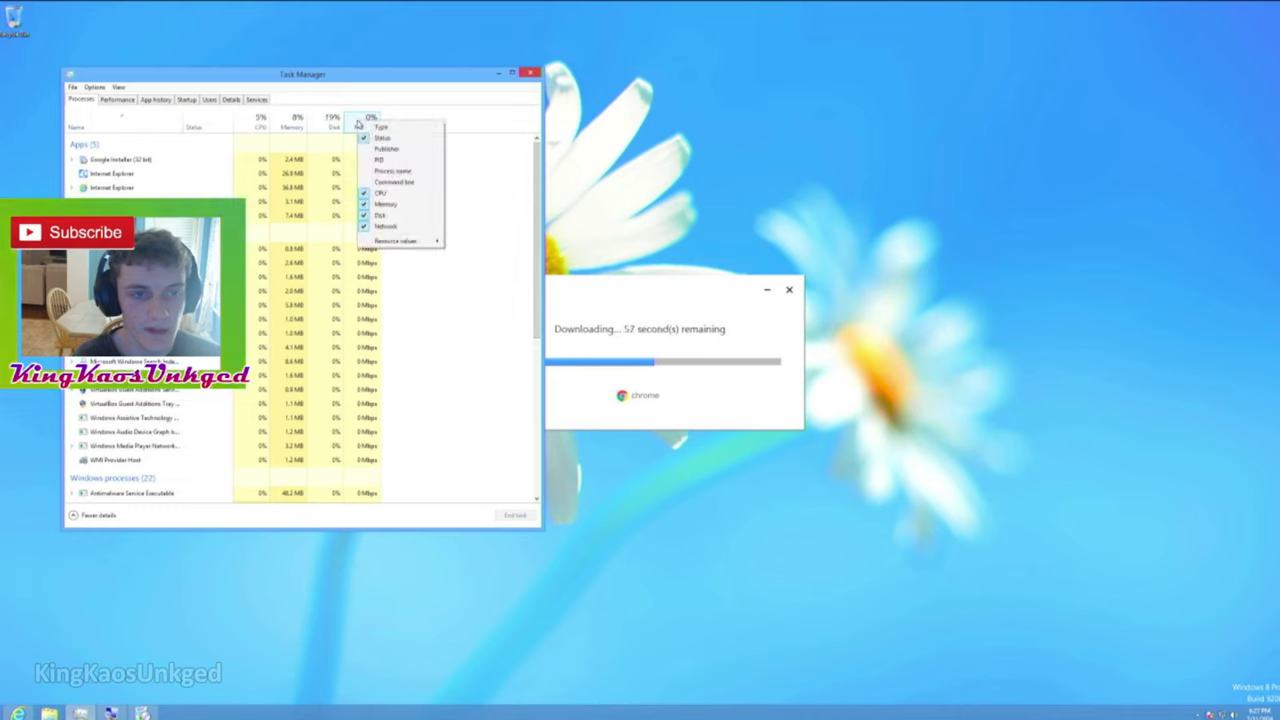
pyautogui.moveTo(396, 241)
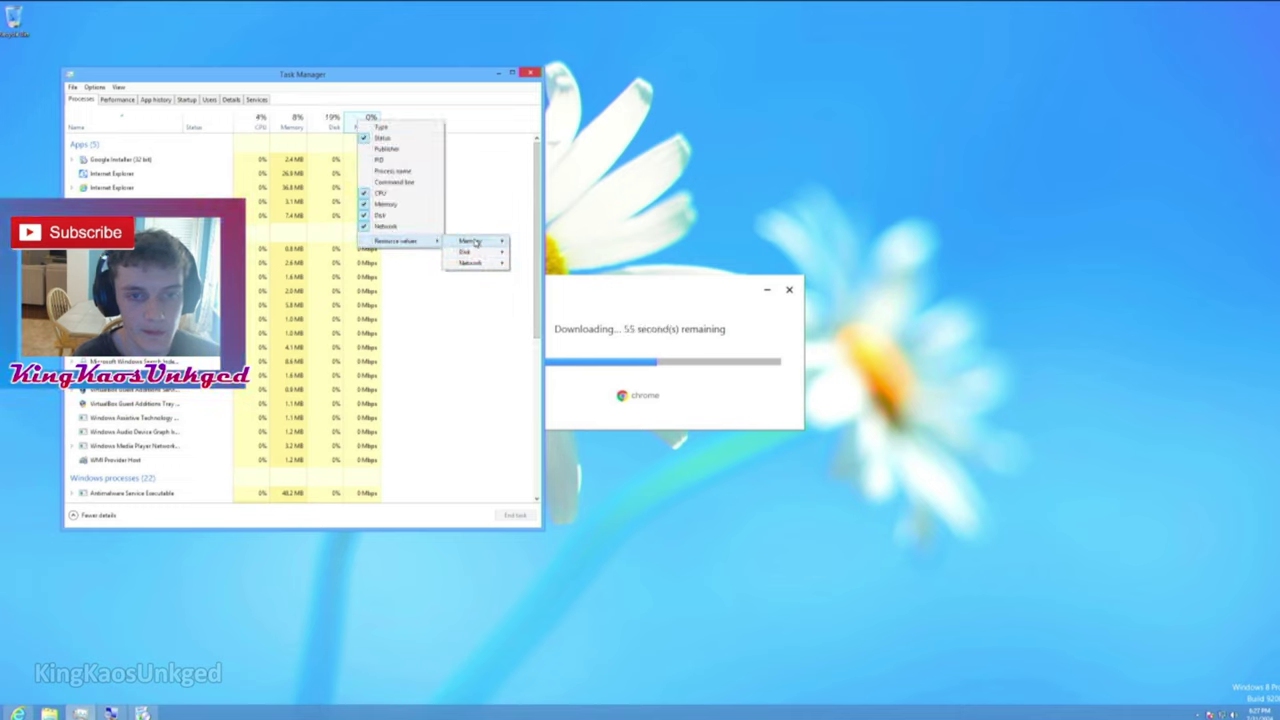
pyautogui.click(535, 241)
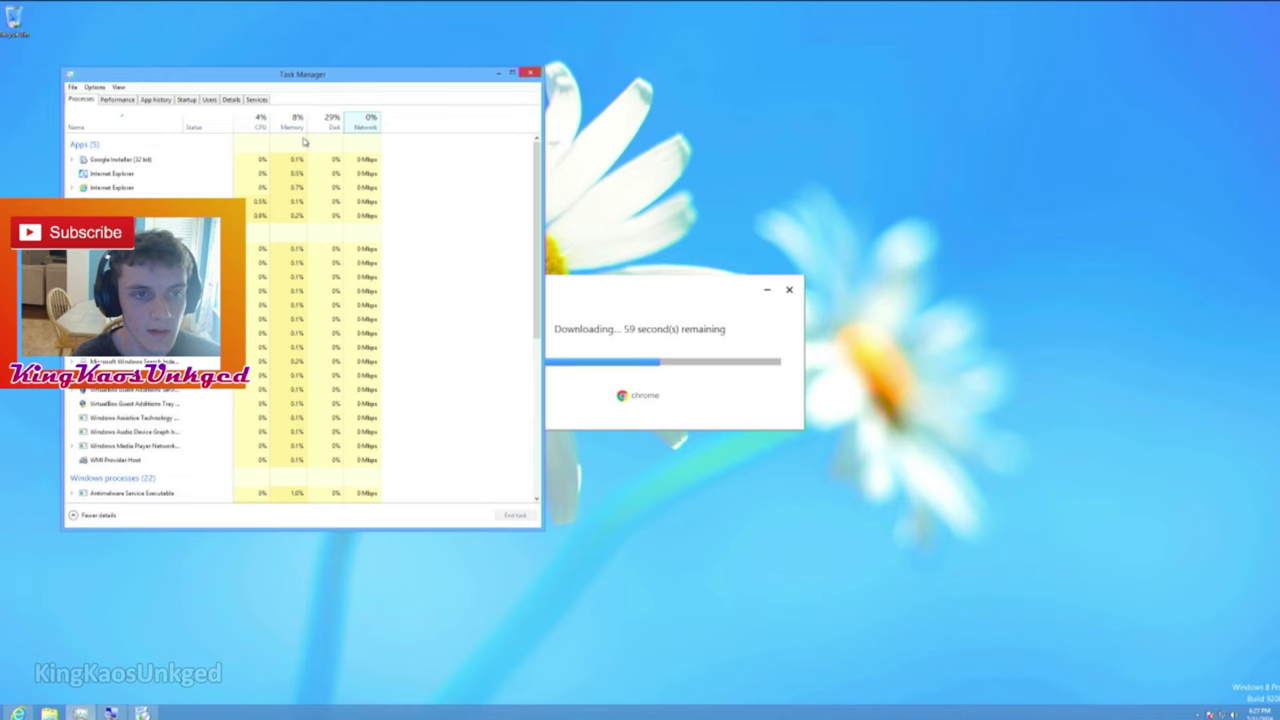
pyautogui.rightClick(298, 126)
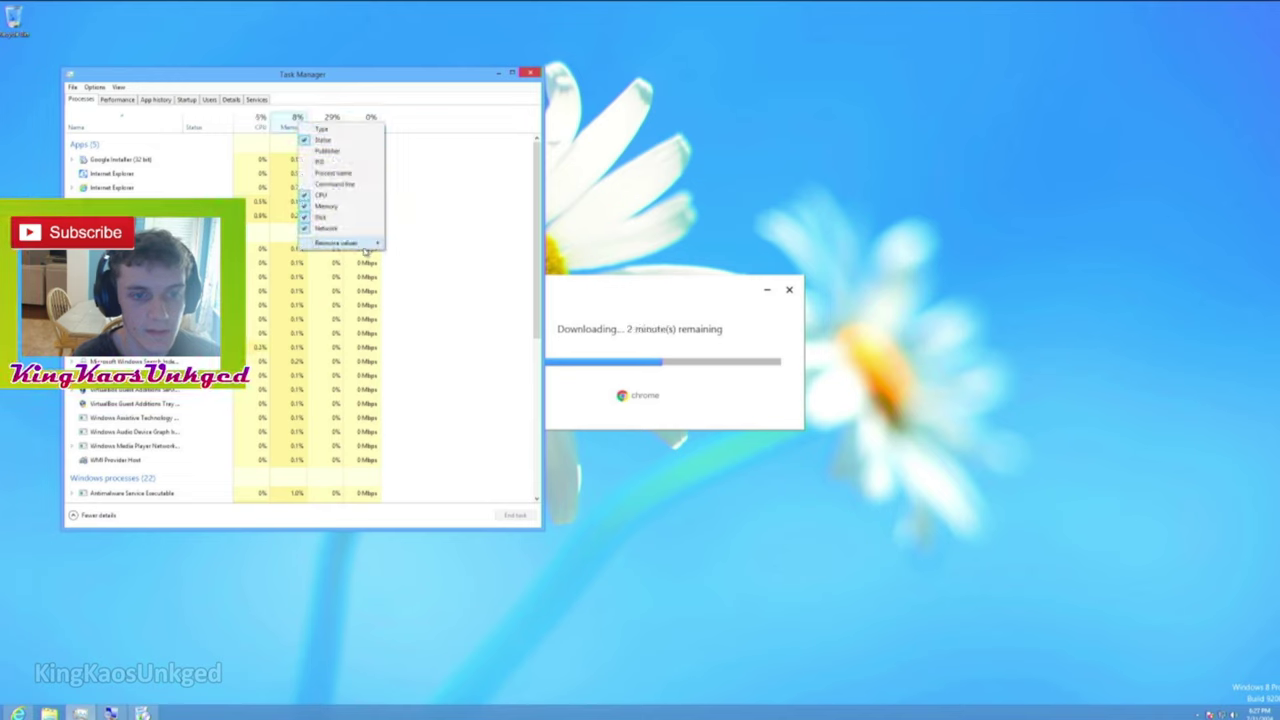
pyautogui.moveTo(360, 243)
pyautogui.moveTo(420, 243)
pyautogui.click(471, 254)
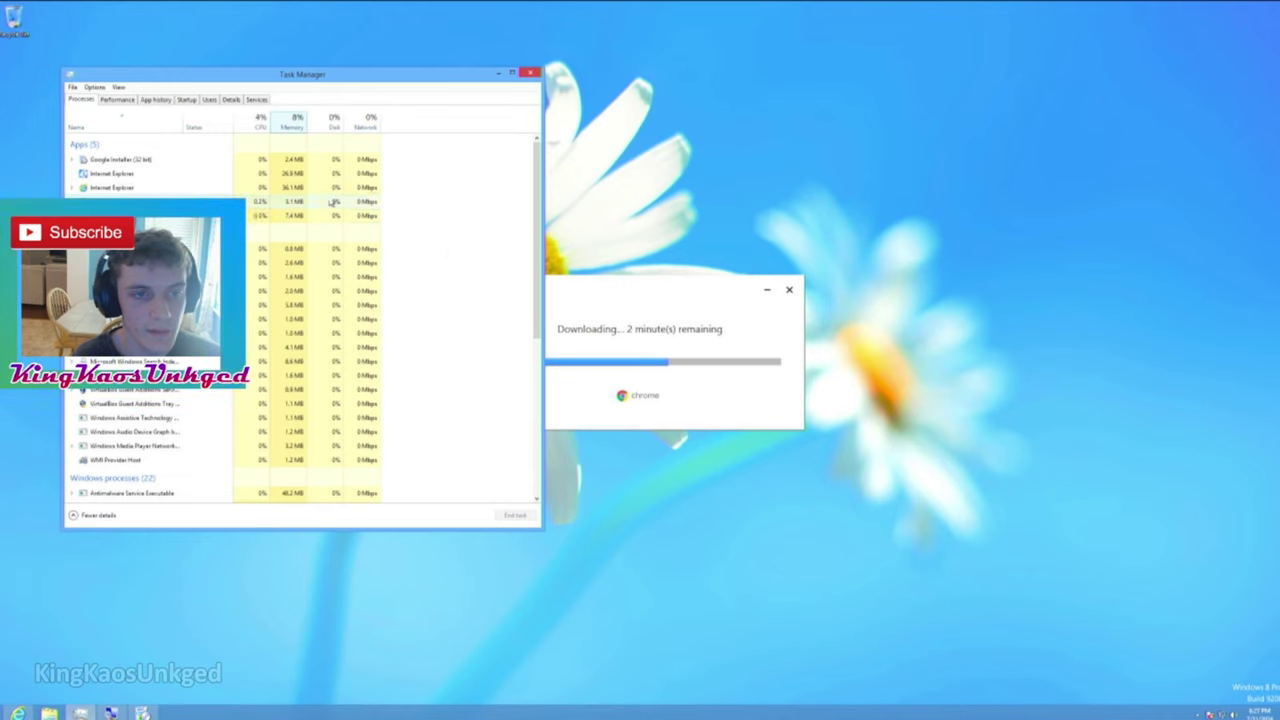
# Sort the processes by Memory use, then minimize Task Manager to the taskbar.
pyautogui.click(334, 122)
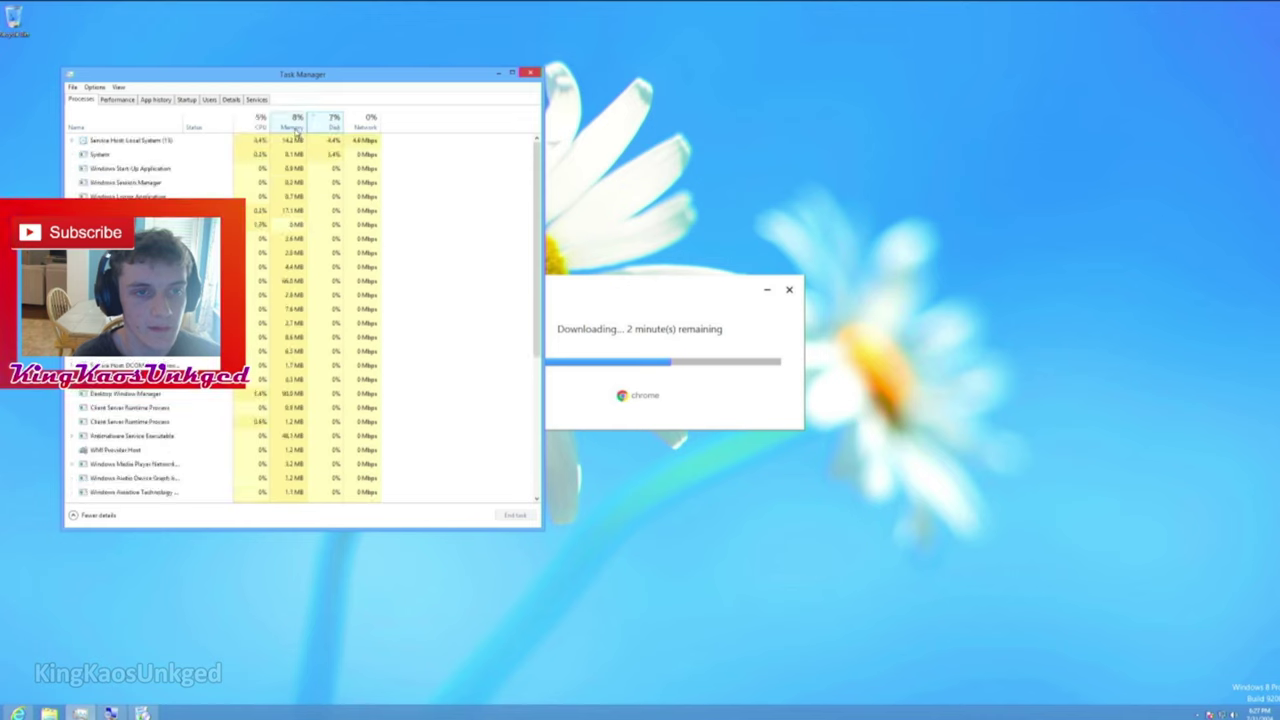
pyautogui.click(295, 126)
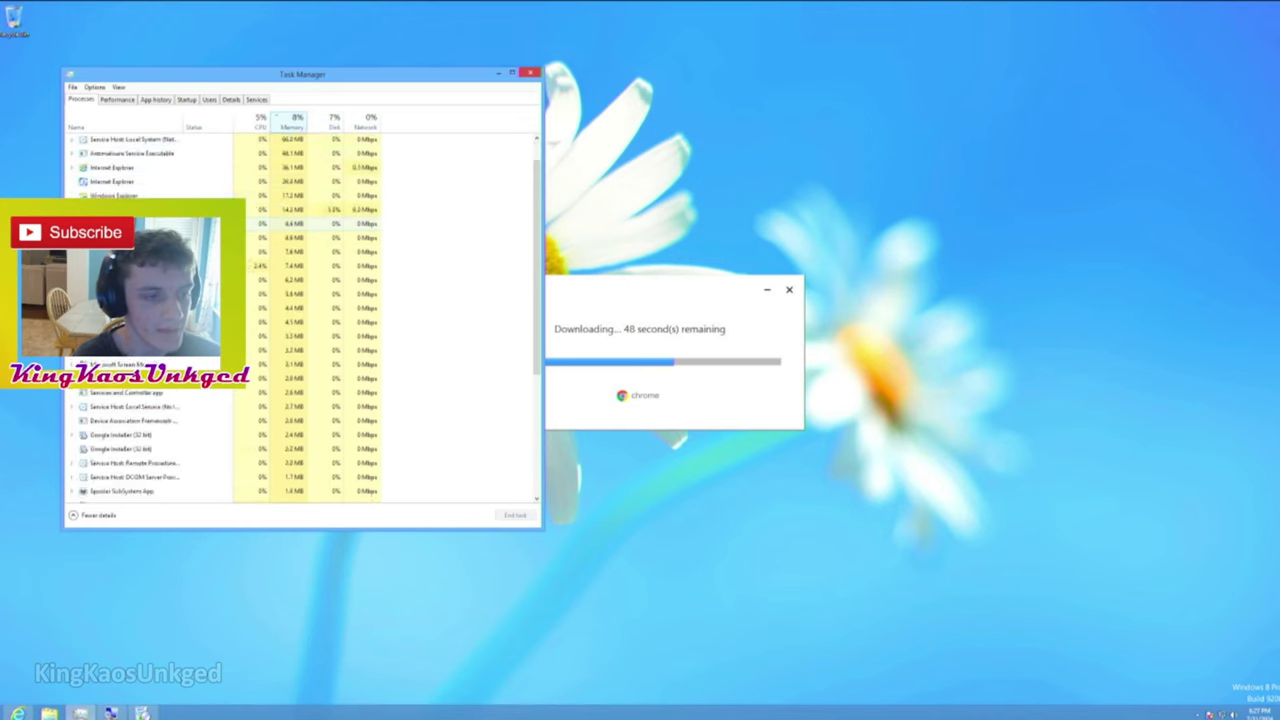
pyautogui.scroll(-5, 300, 320)
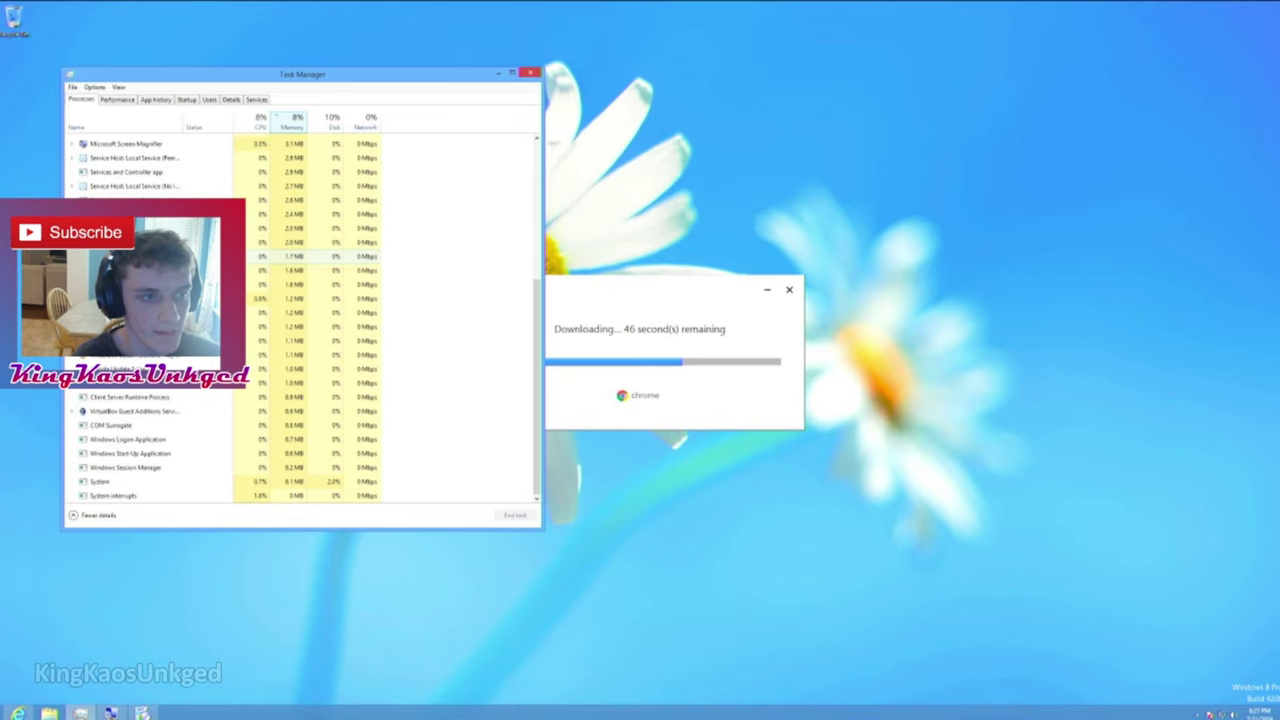
pyautogui.scroll(5, 471, 137)
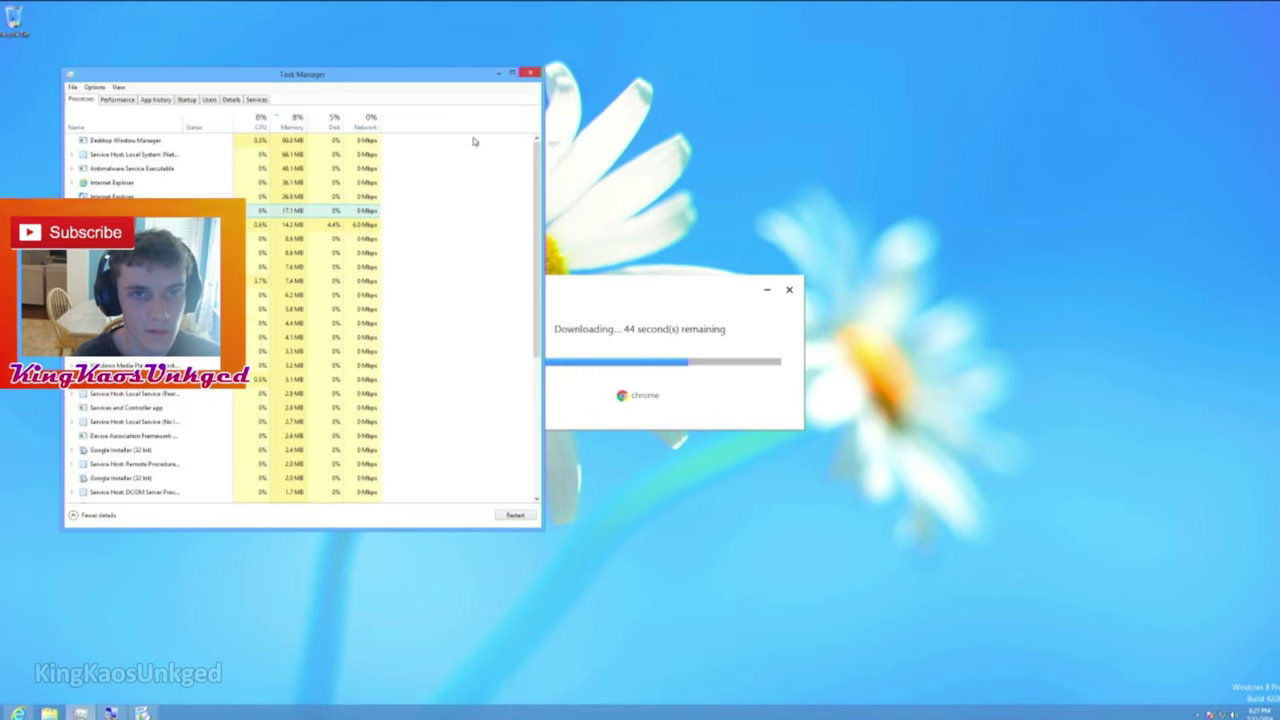
pyautogui.click(498, 73)
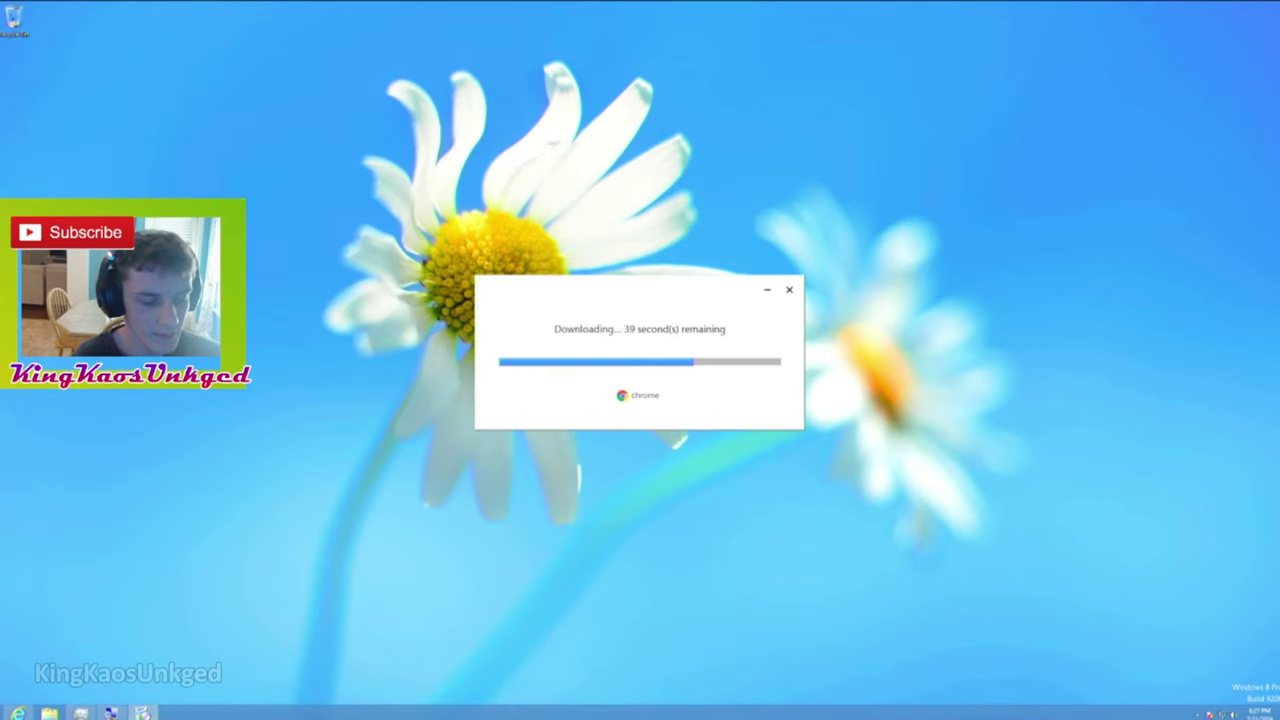
# Open File Explorer at Libraries with Win+E, enlarge the window and open its File menu.
pyautogui.press('super+e')
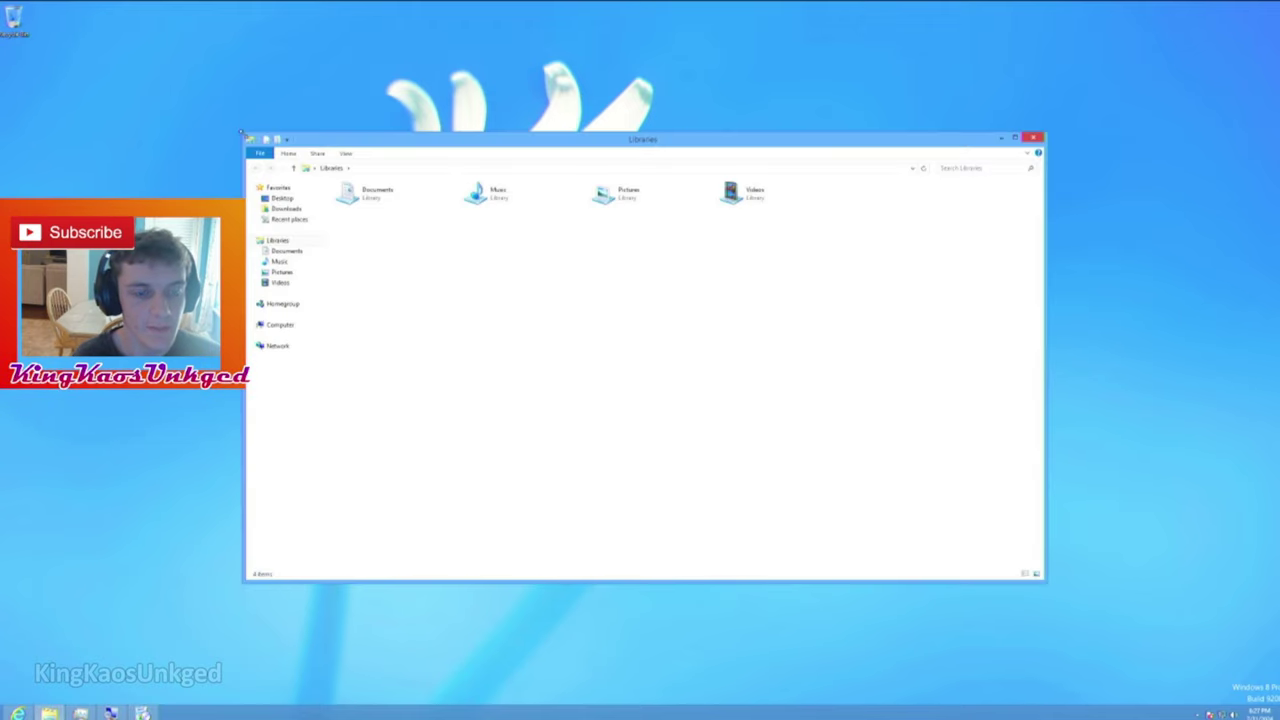
pyautogui.moveTo(242, 134); pyautogui.dragTo(230, 103)
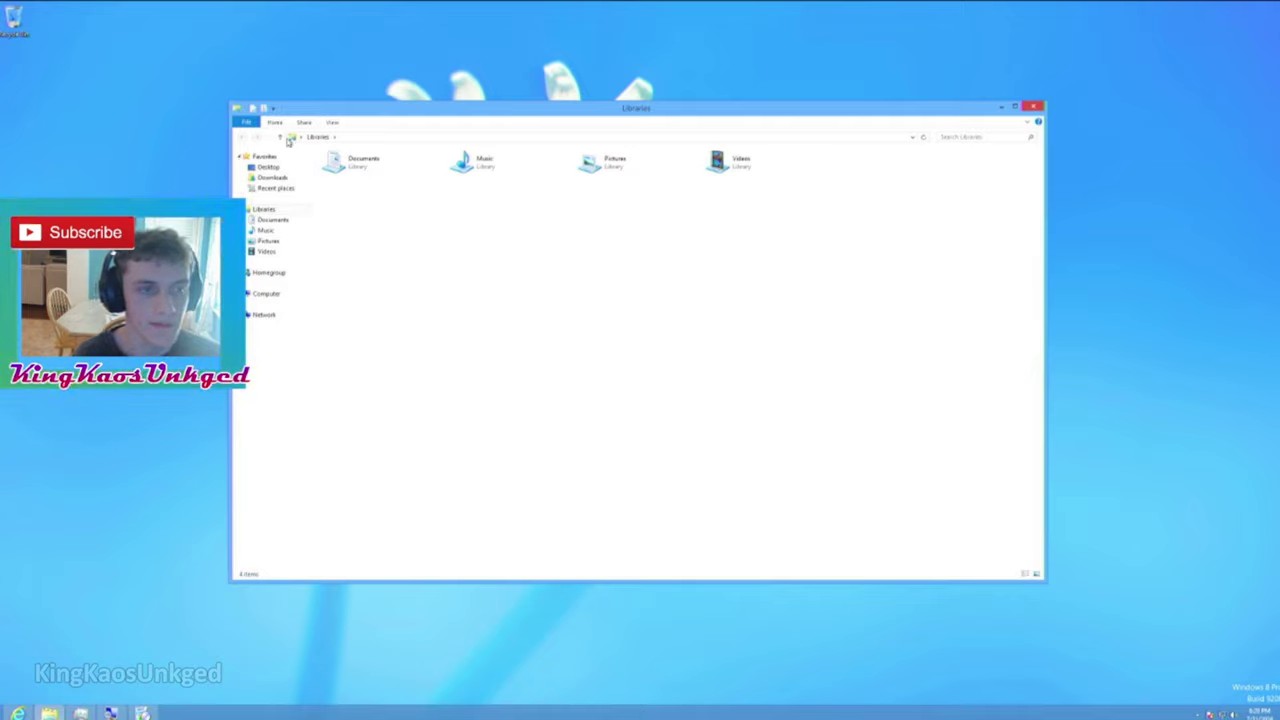
pyautogui.click(246, 122)
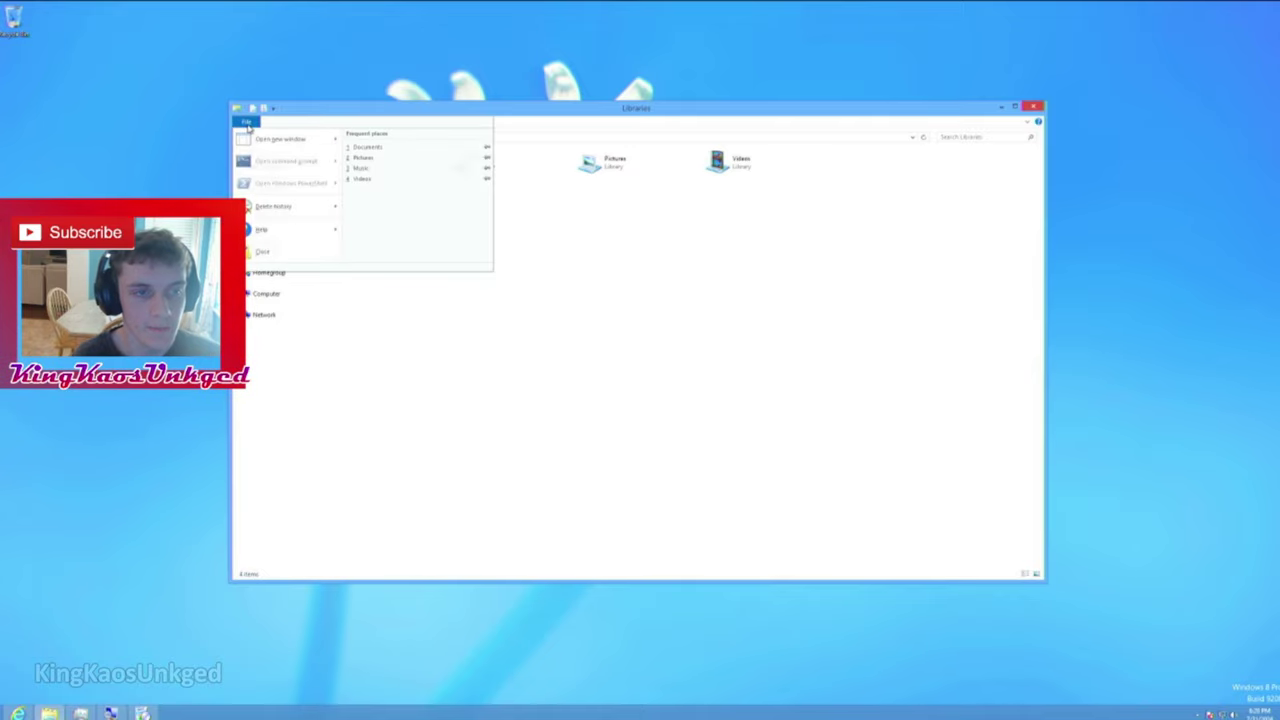
pyautogui.click(247, 123)
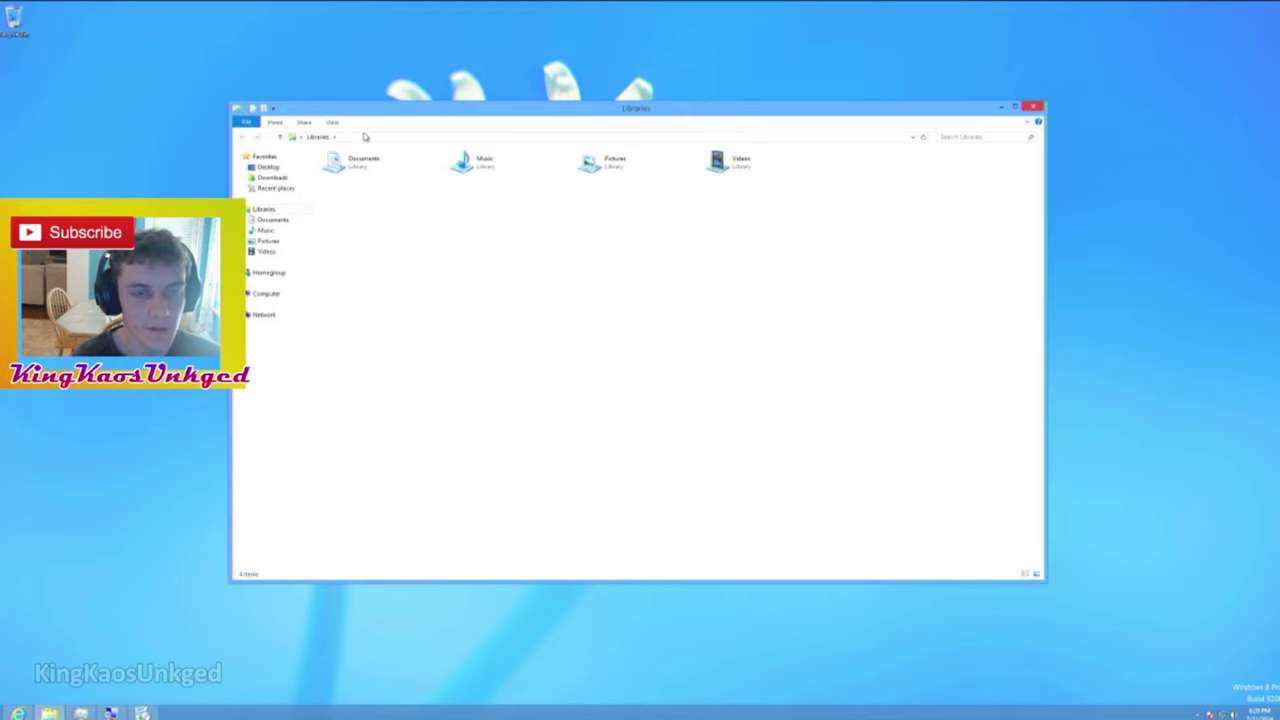
pyautogui.click(248, 122)
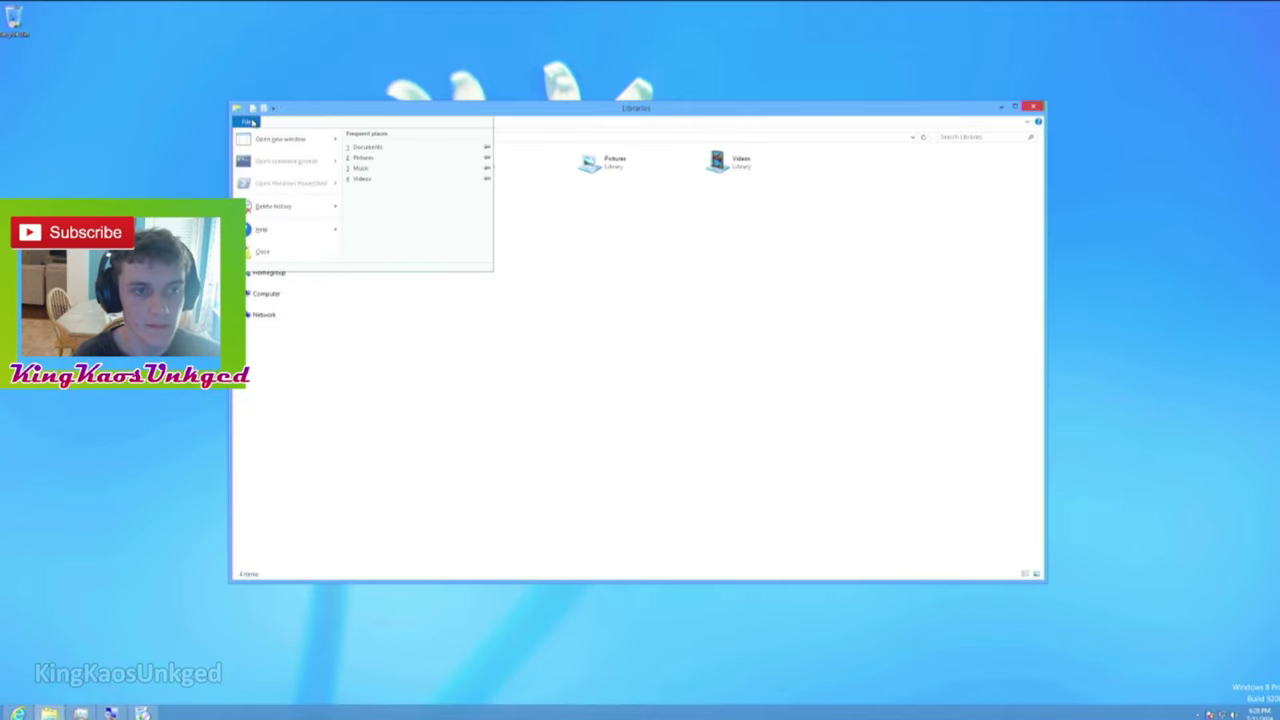